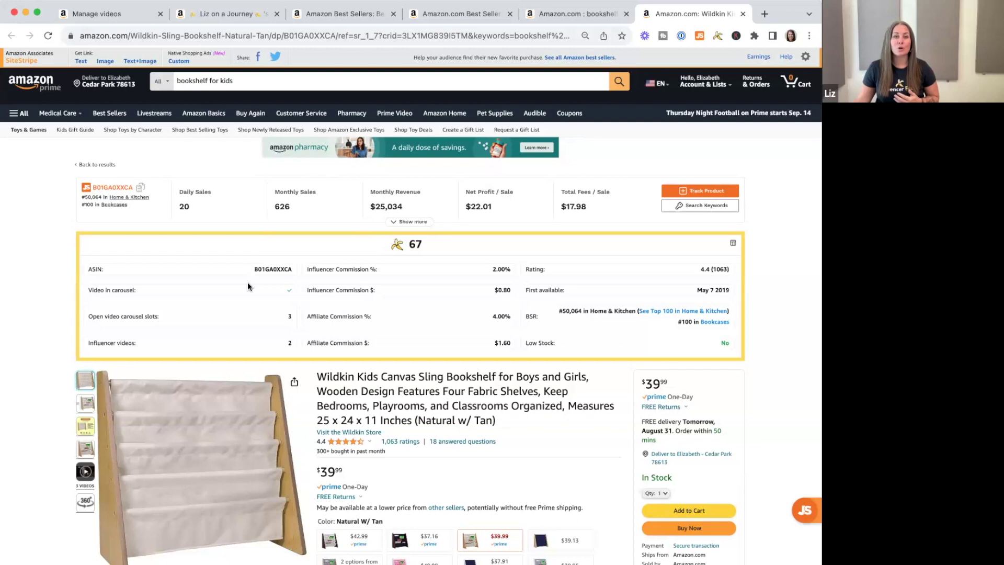
Preview the Wildkin bookshelf's '3 videos' product video in the listing's main image area.
scroll(248, 285, "down", 3)
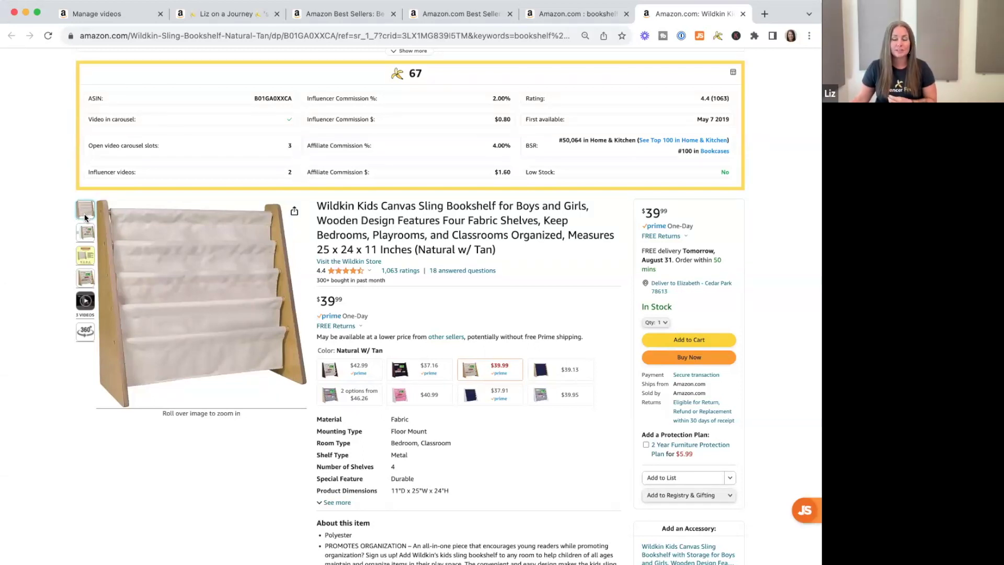
mouse_move(83, 302)
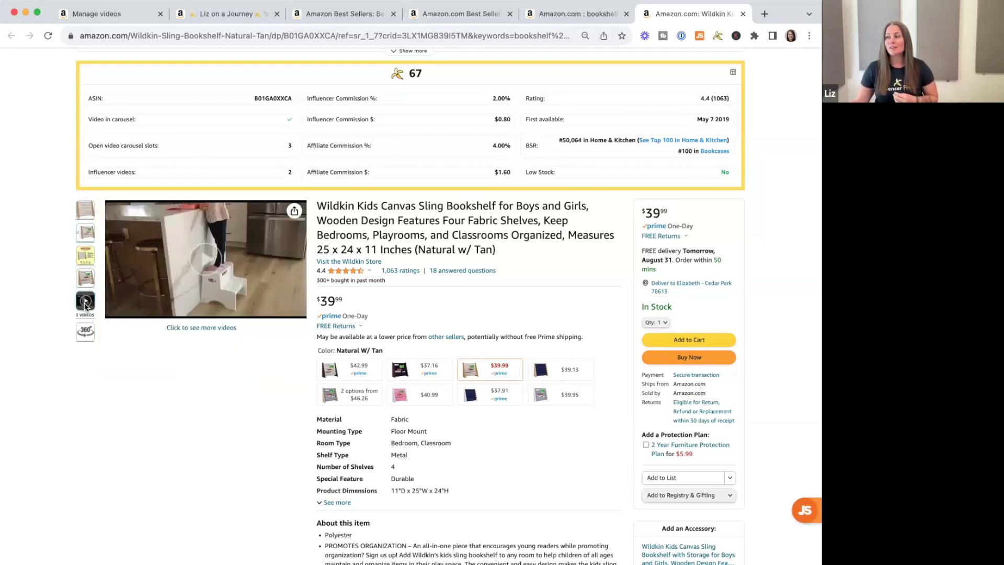
Open the Videos viewer playing the Classic Furniture Video alongside two related creator videos.
left_click(85, 302)
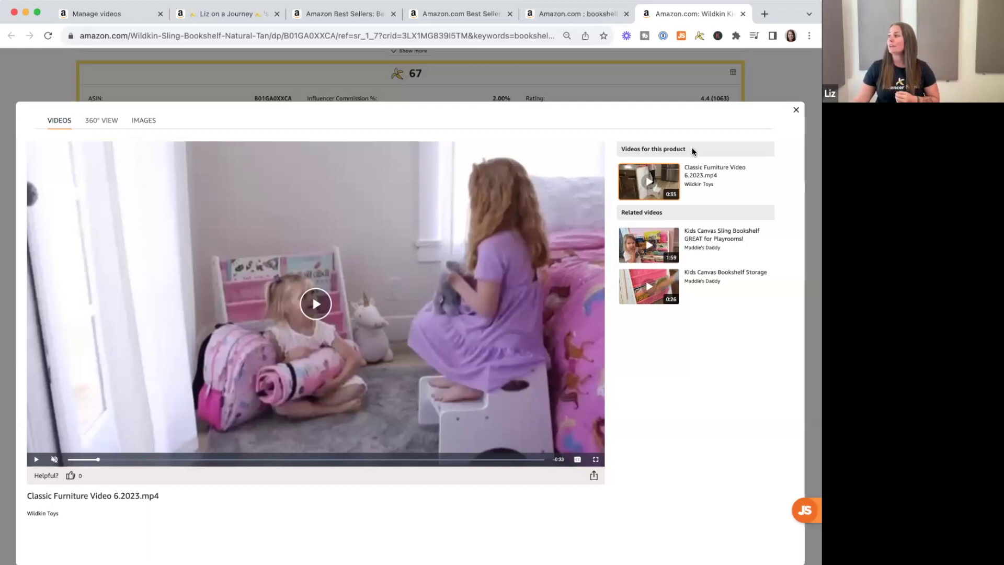
left_click_drag(691, 146, 618, 153)
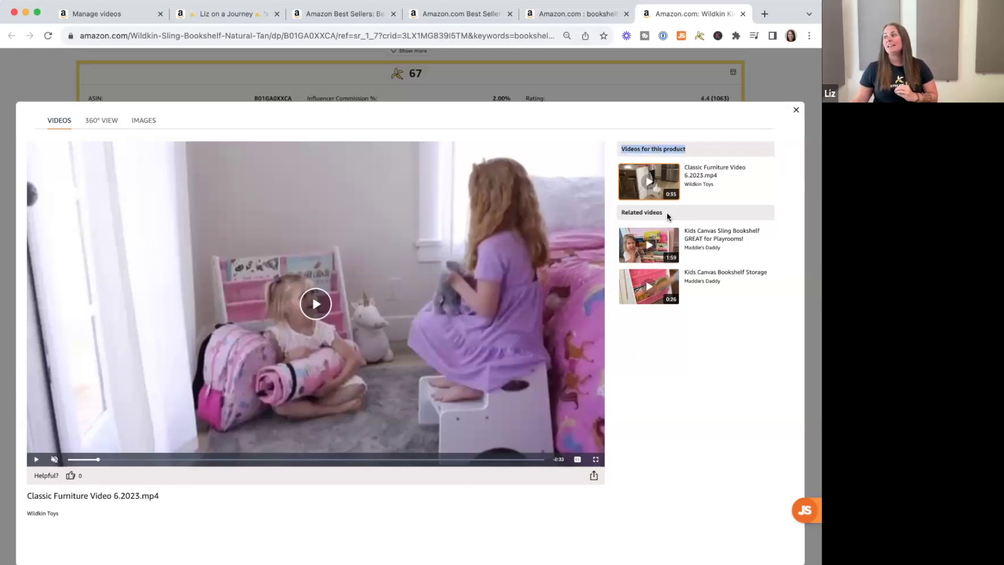
left_click_drag(666, 212, 615, 214)
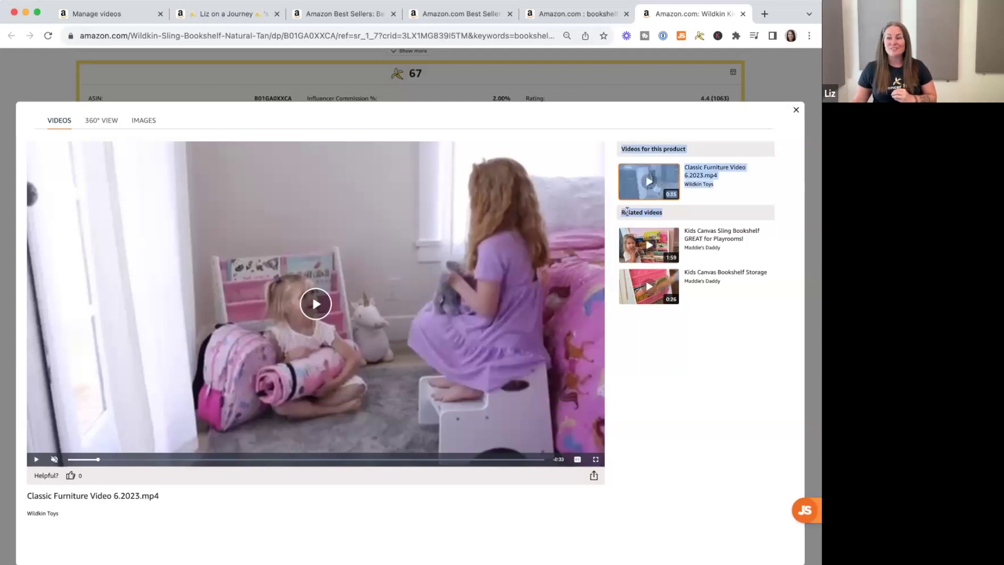
left_click(664, 212)
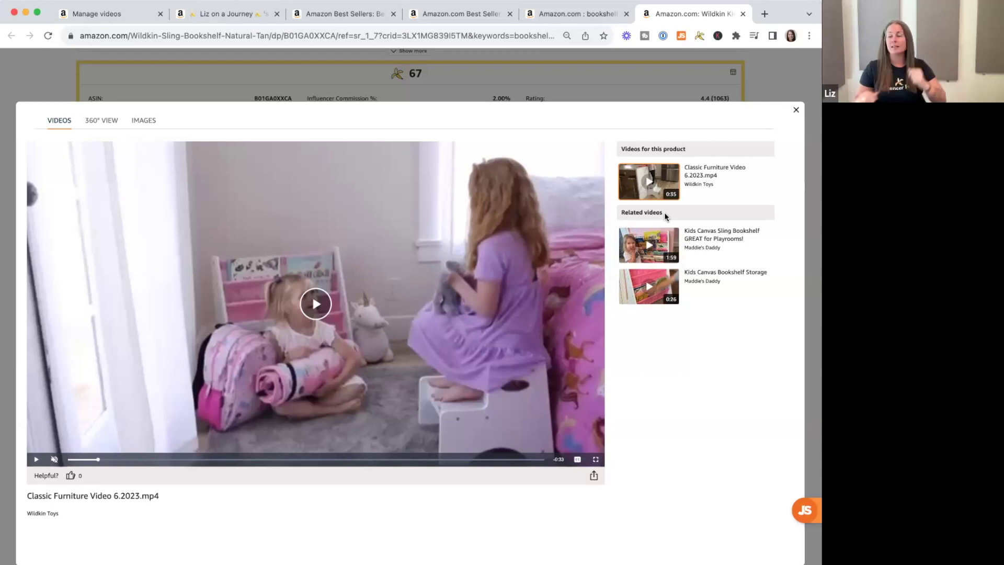
Close the video viewer and scroll down to the listing's Videos section with three product videos.
left_click(795, 109)
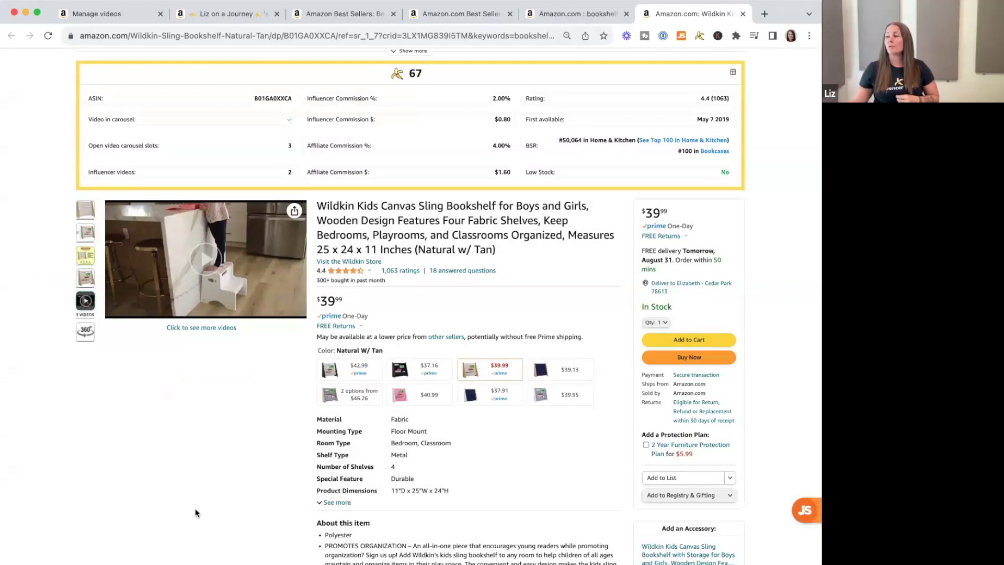
scroll(195, 512, "down", 15)
scroll(196, 512, "down", 20)
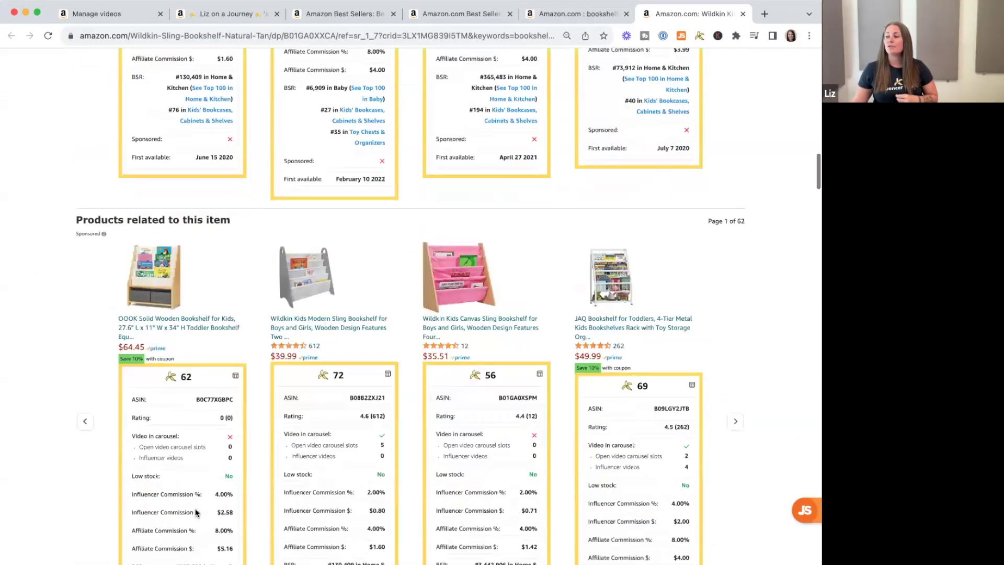
scroll(196, 512, "down", 20)
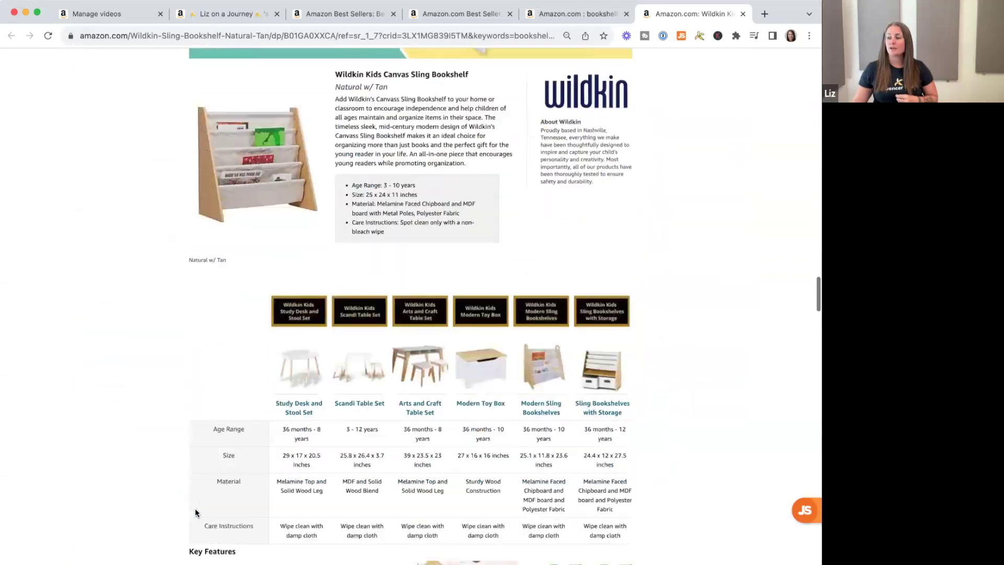
scroll(196, 513, "down", 20)
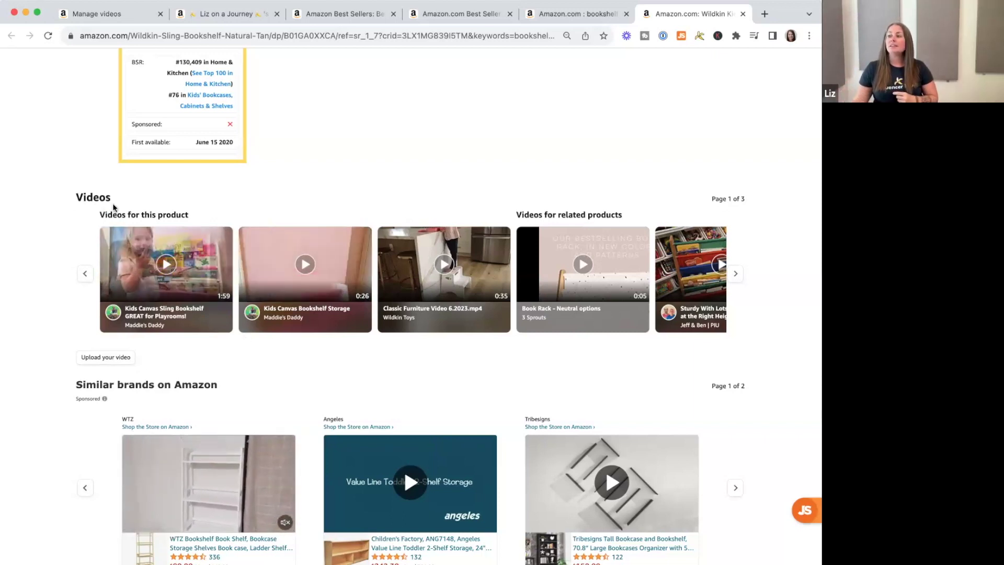
left_click_drag(114, 206, 77, 197)
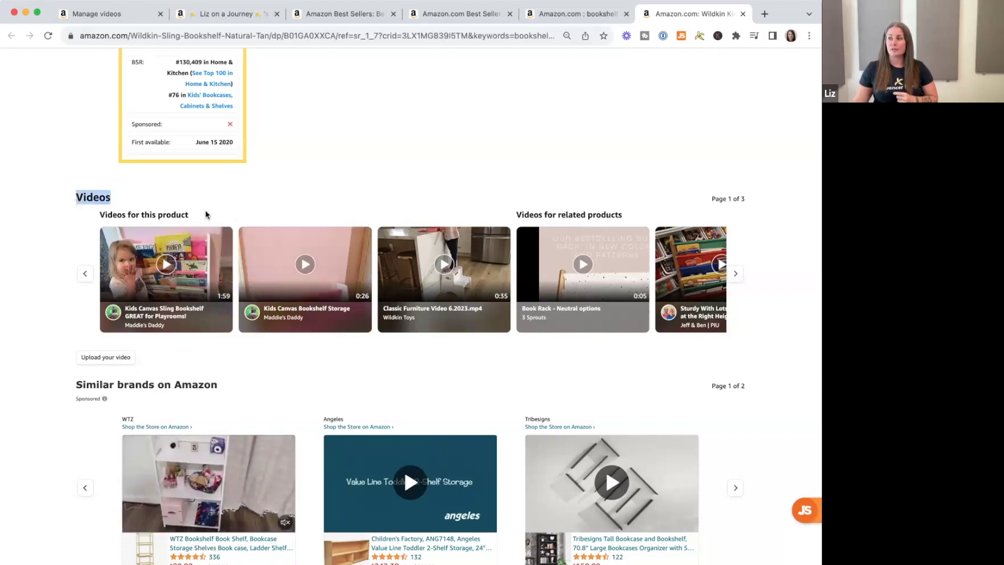
left_click_drag(201, 215, 99, 216)
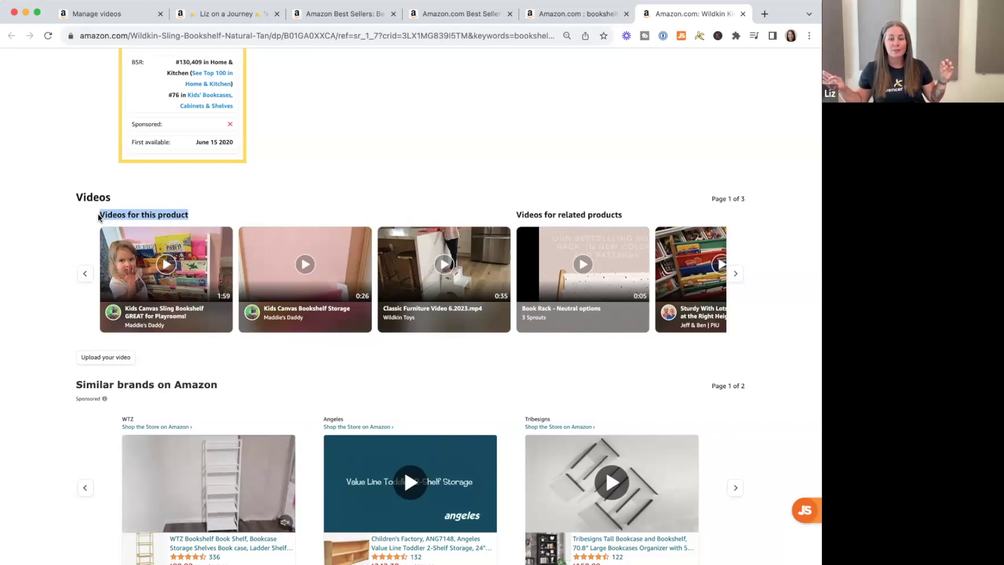
left_click_drag(606, 215, 512, 219)
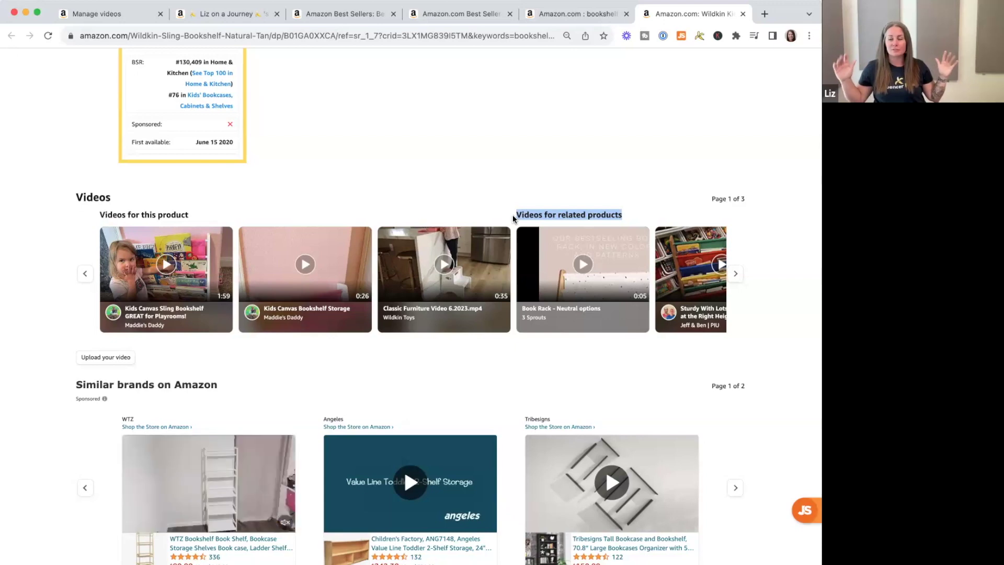
Scroll up to the Fluencer Fruit card and point out the 67 score, 3 open slots, 2 influencer videos.
scroll(361, 218, "up", 4)
scroll(362, 216, "up", 20)
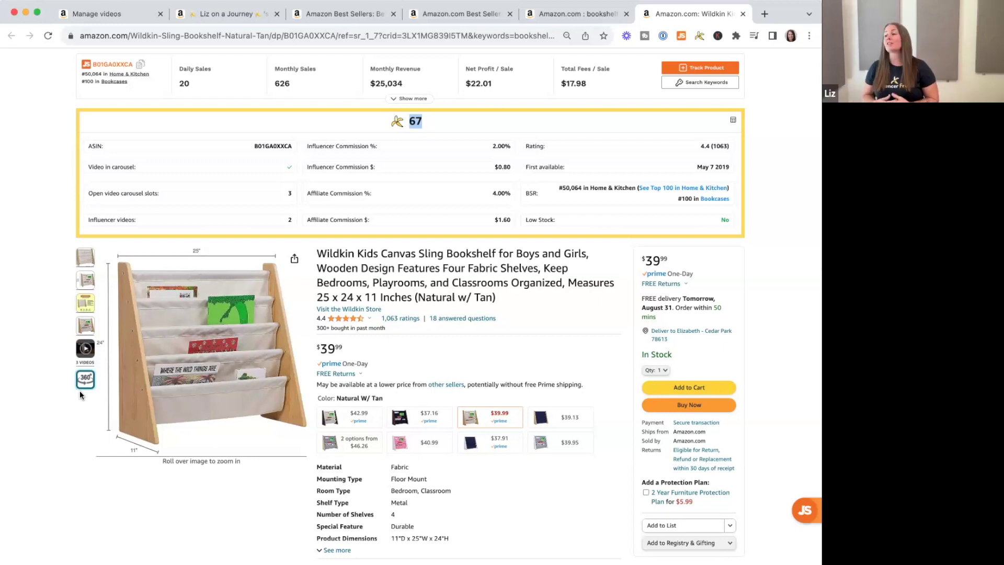
left_click(287, 193)
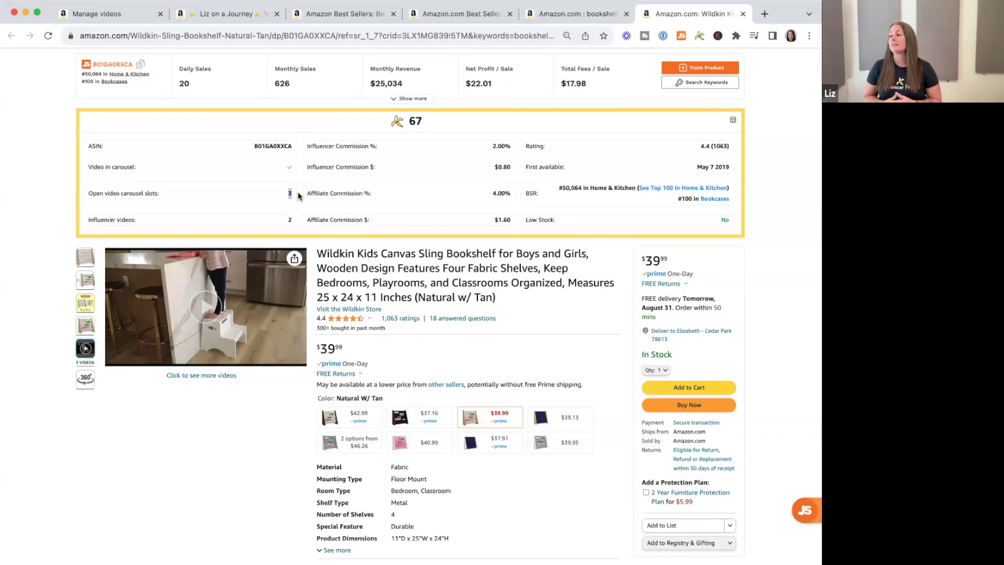
left_click(286, 224)
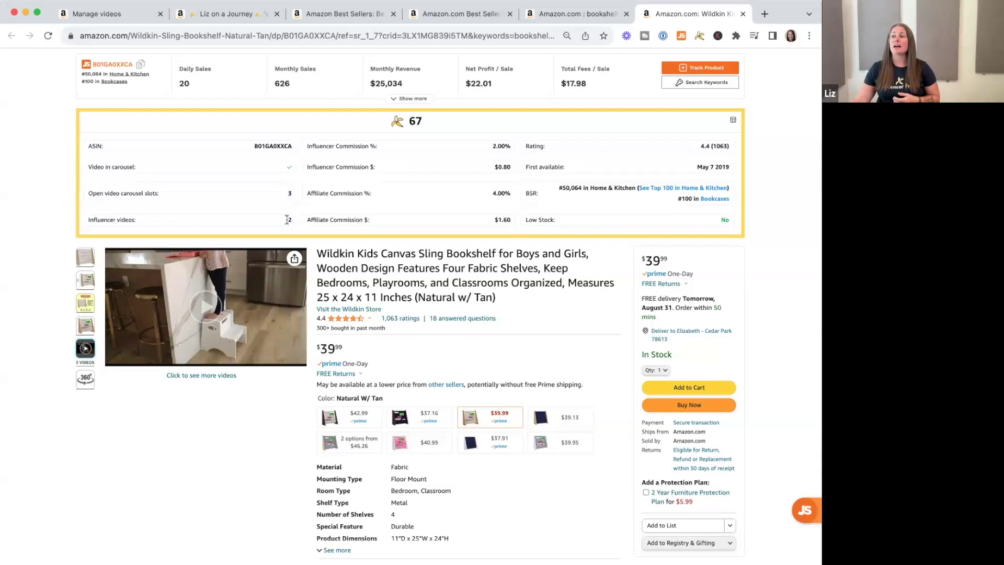
left_click_drag(287, 220, 293, 223)
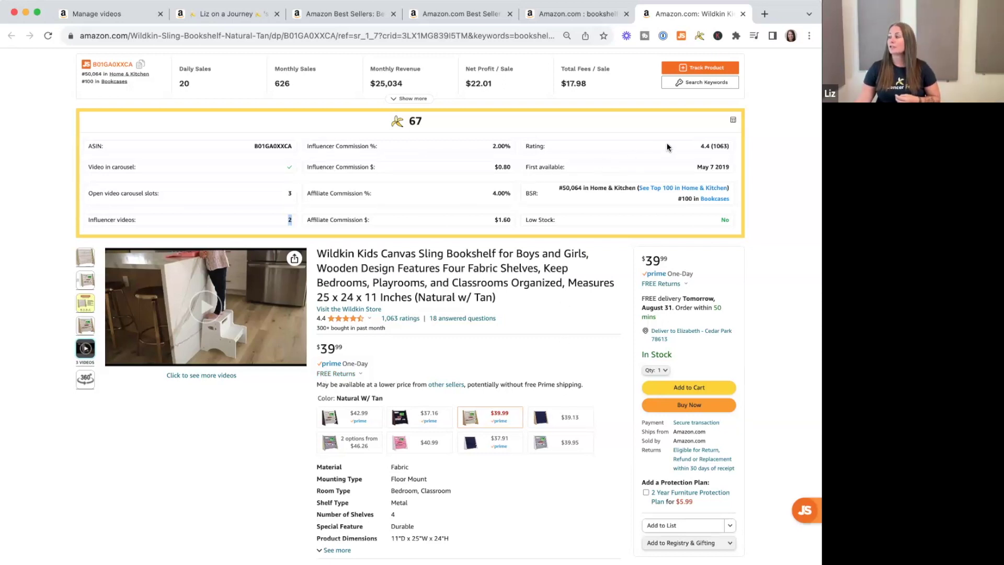
double_click(704, 146)
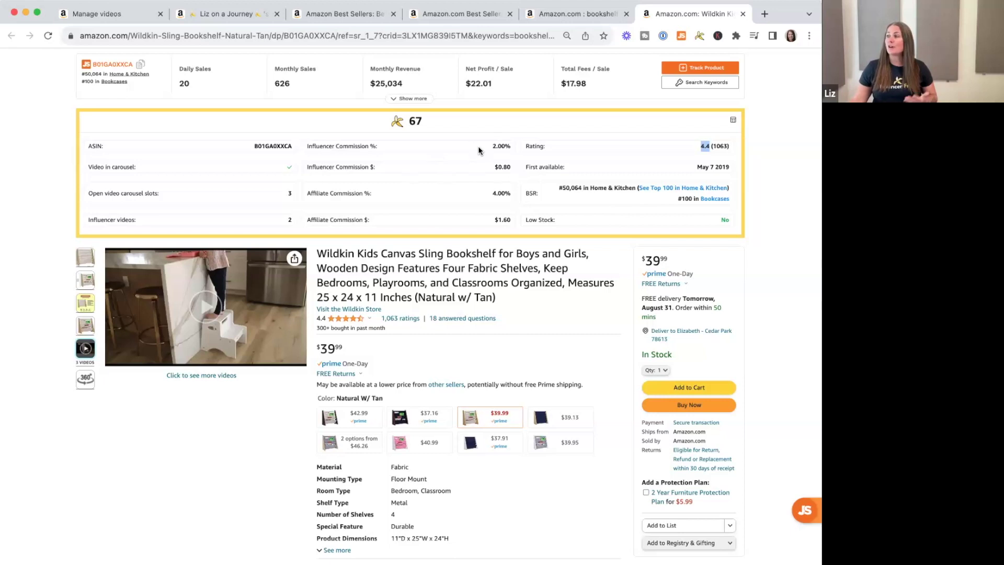
left_click_drag(380, 149, 304, 147)
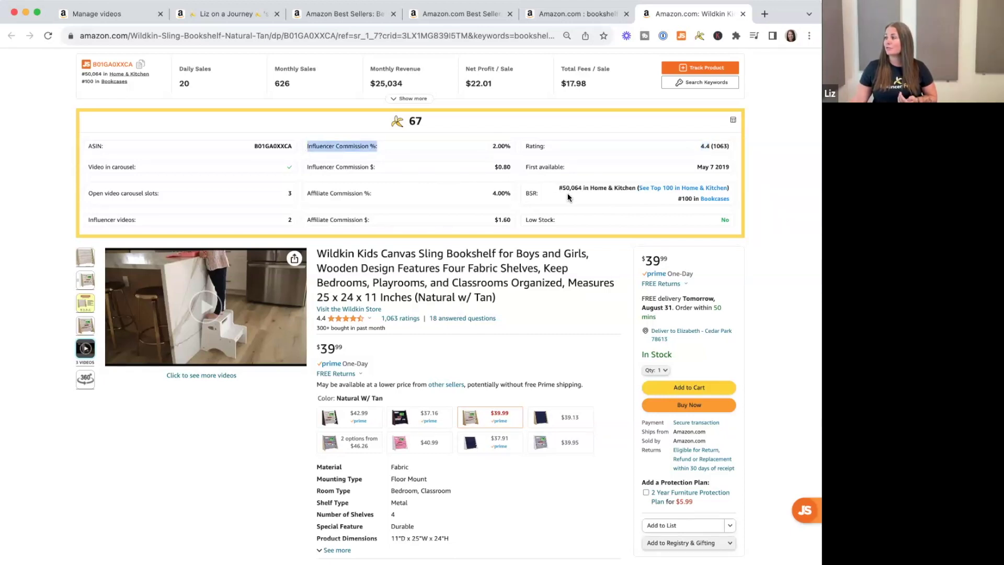
left_click_drag(540, 194, 522, 196)
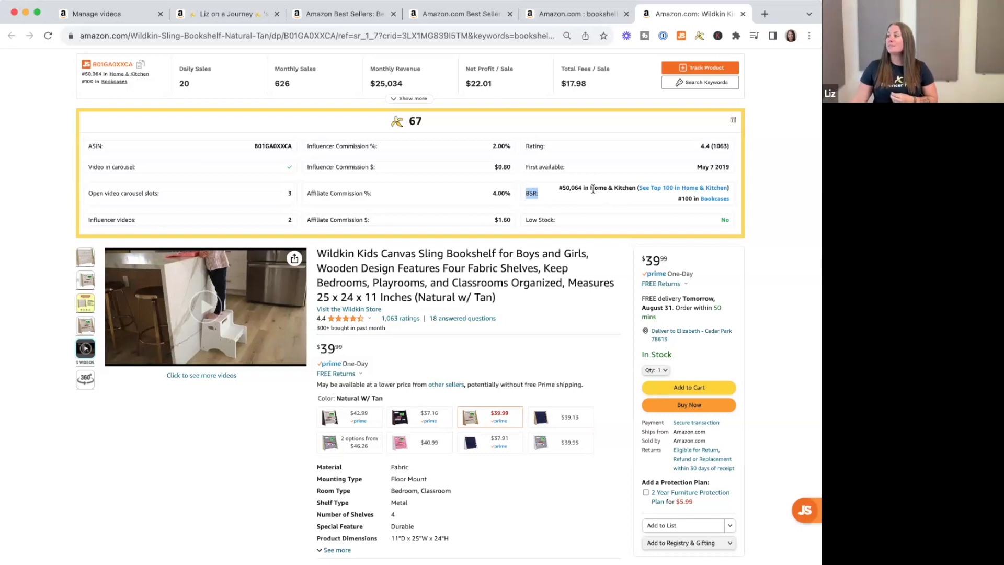
left_click_drag(590, 188, 637, 188)
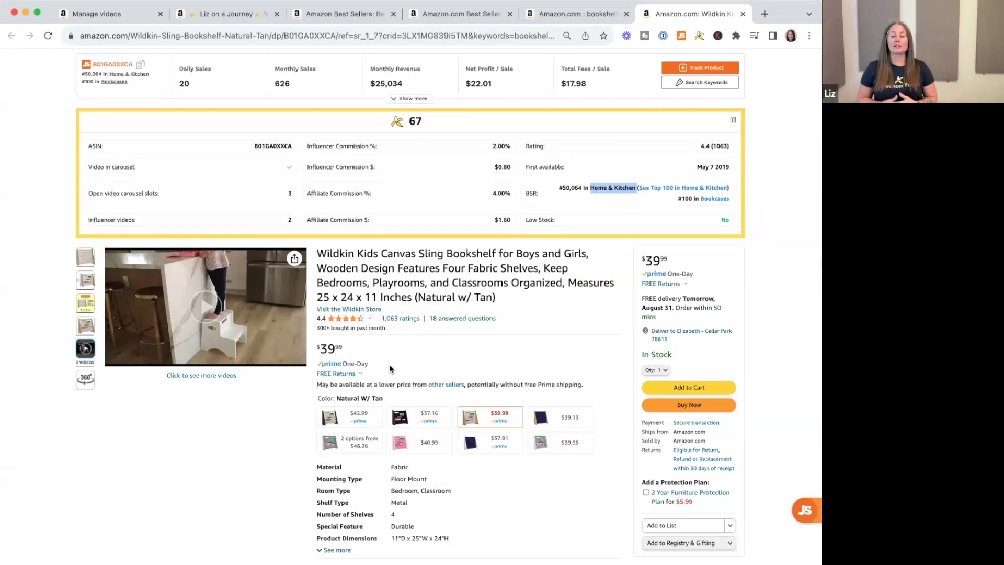
left_click(706, 145)
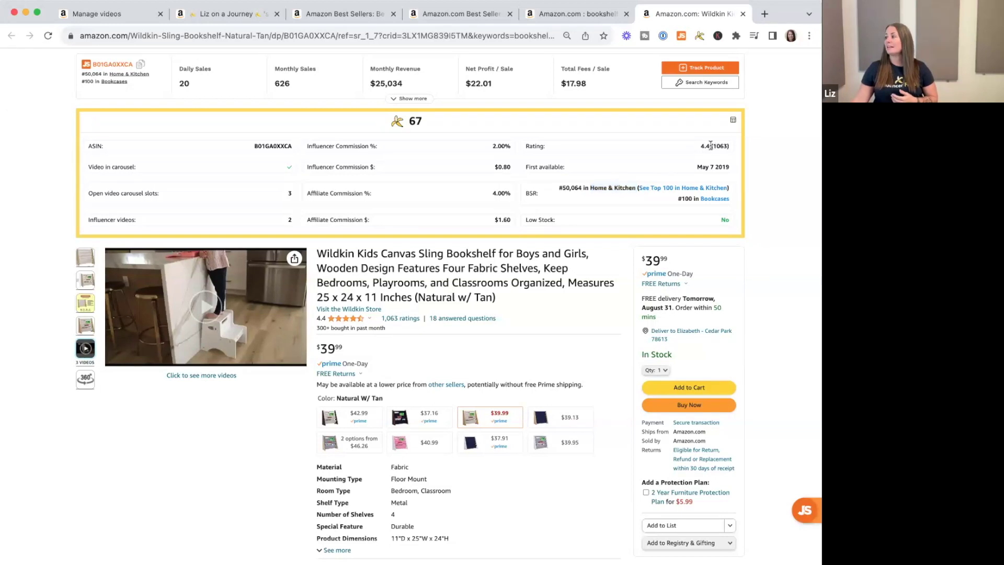
left_click_drag(710, 146, 731, 148)
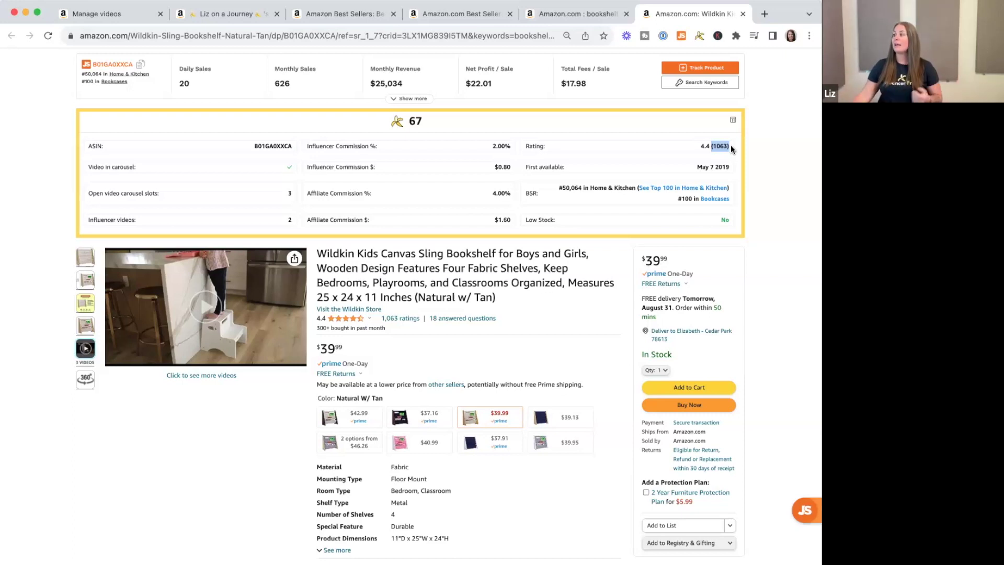
left_click(757, 155)
left_click_drag(713, 222, 716, 220)
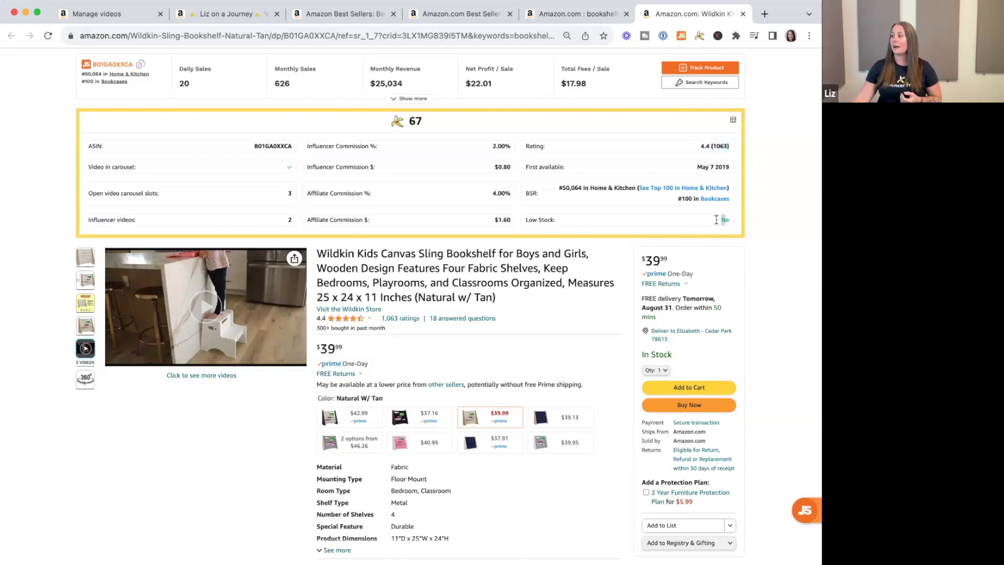
left_click(714, 220)
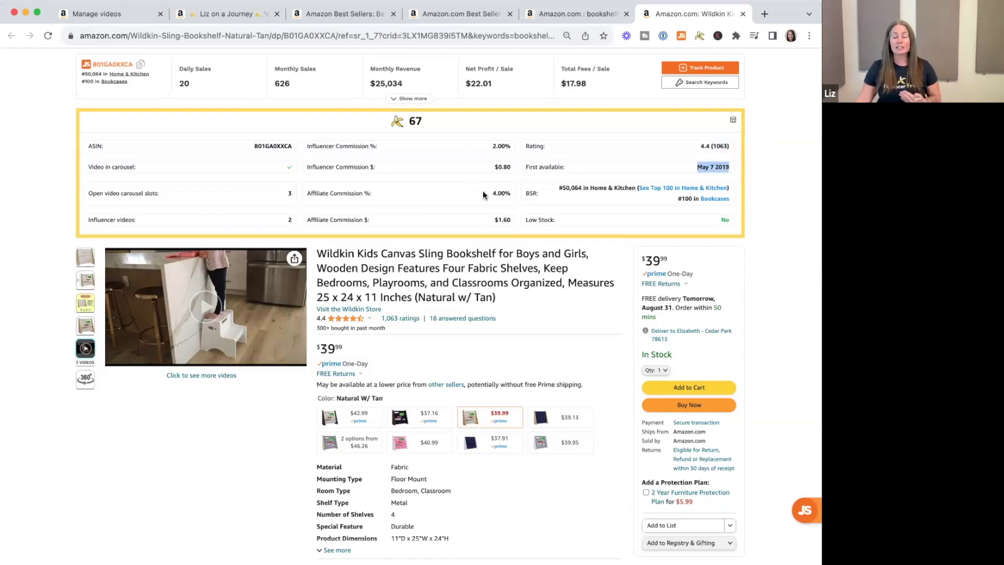
left_click_drag(490, 194, 513, 195)
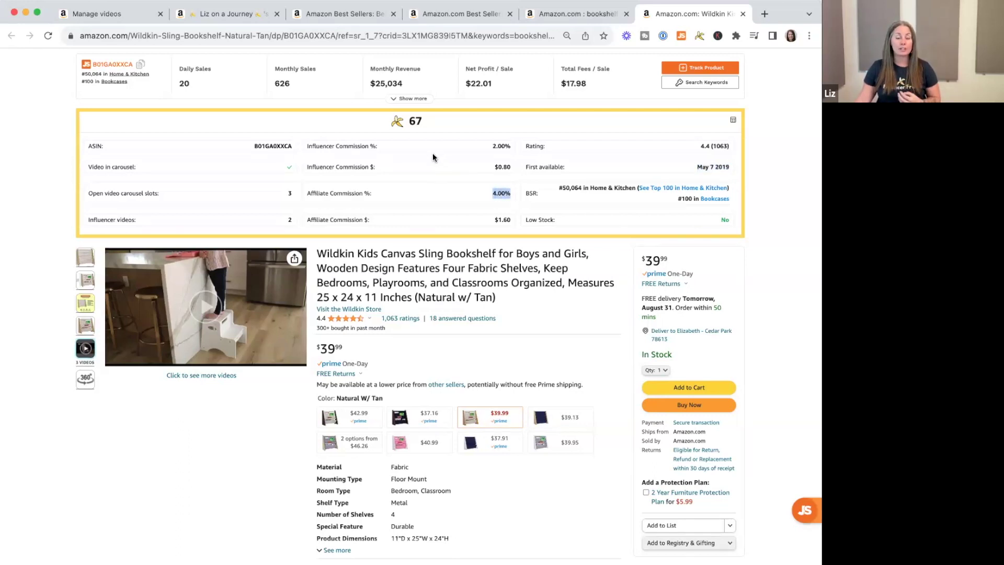
left_click(468, 196)
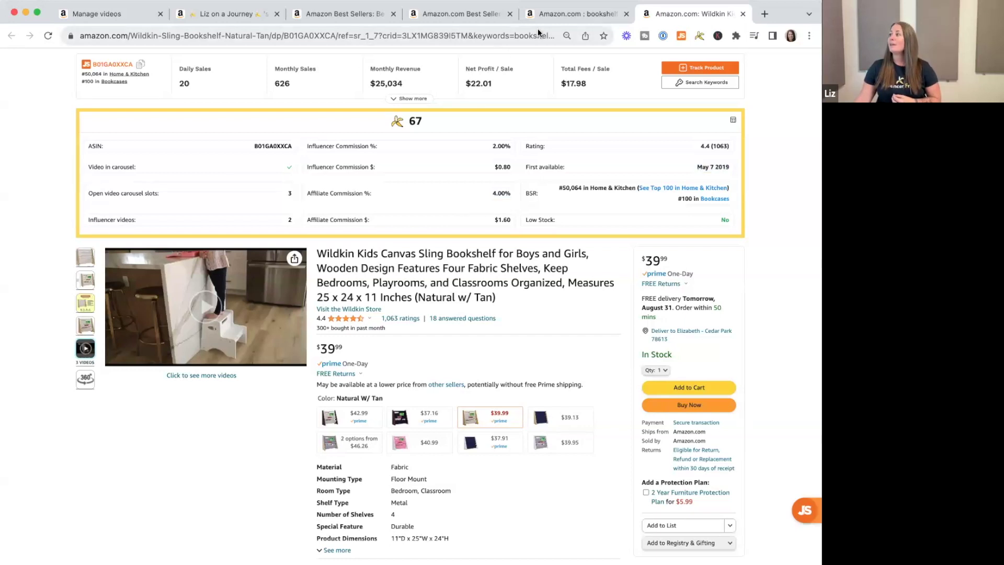
Switch to the kids bookshelf search results and scroll to the banana-score cards (74, 74, 98, 92).
left_click(554, 18)
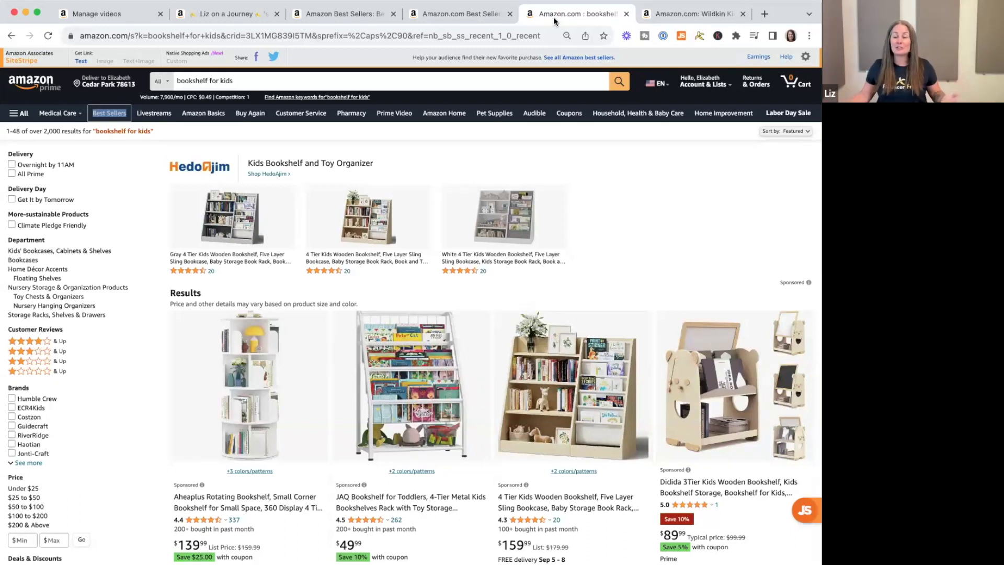
scroll(566, 77, "down", 5)
scroll(566, 77, "down", 4)
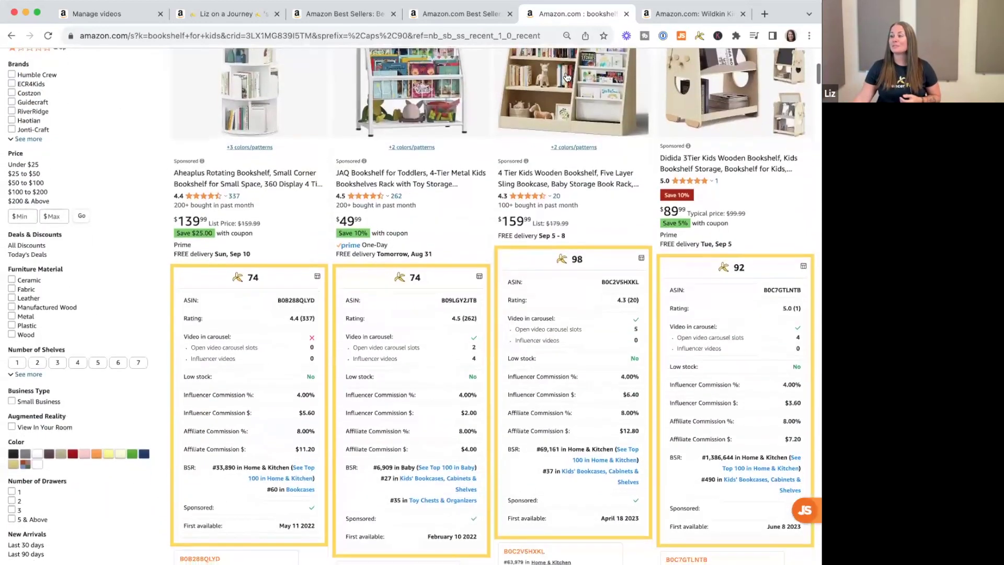
scroll(616, 186, "down", 1)
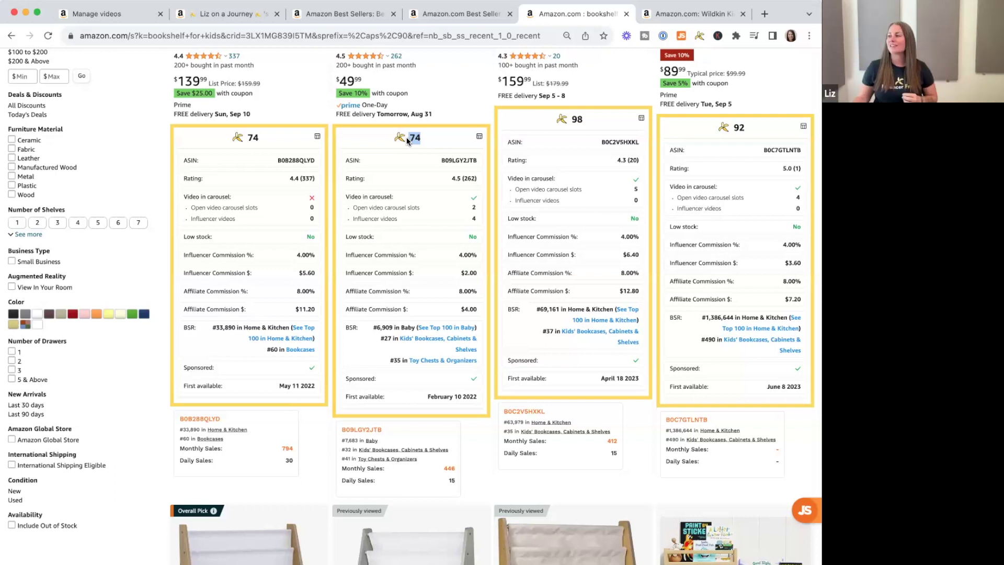
left_click(436, 137)
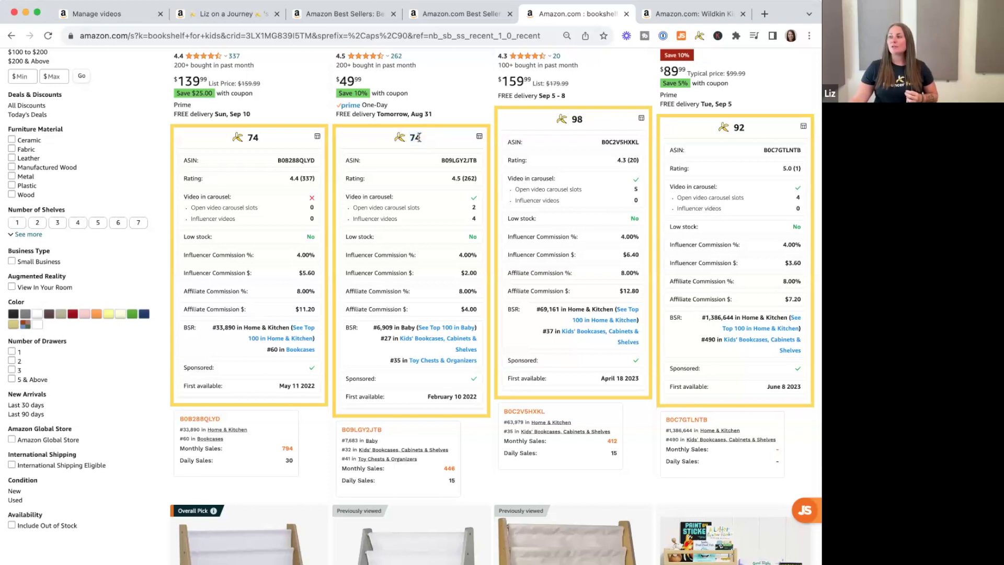
left_click(480, 138)
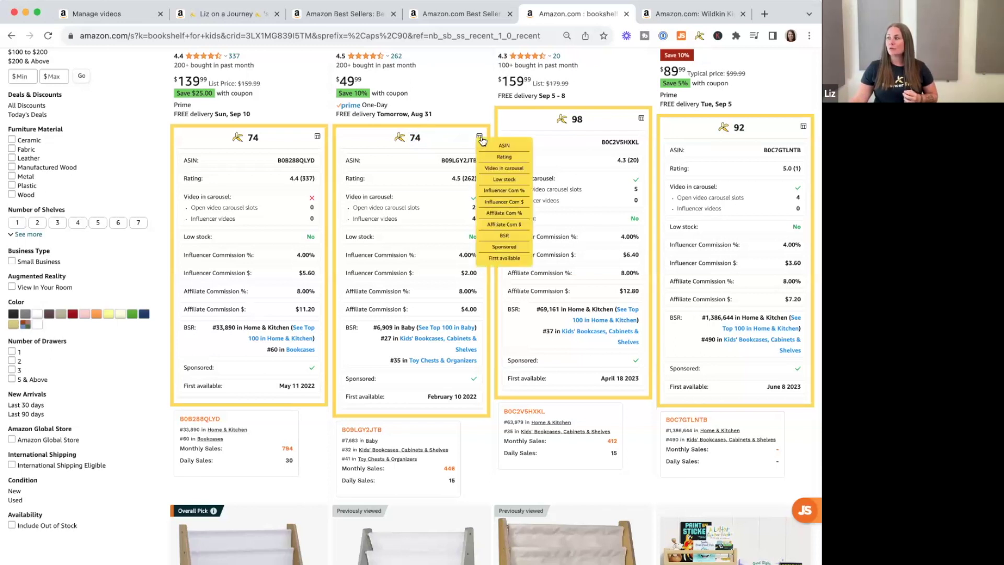
left_click(503, 214)
left_click(507, 224)
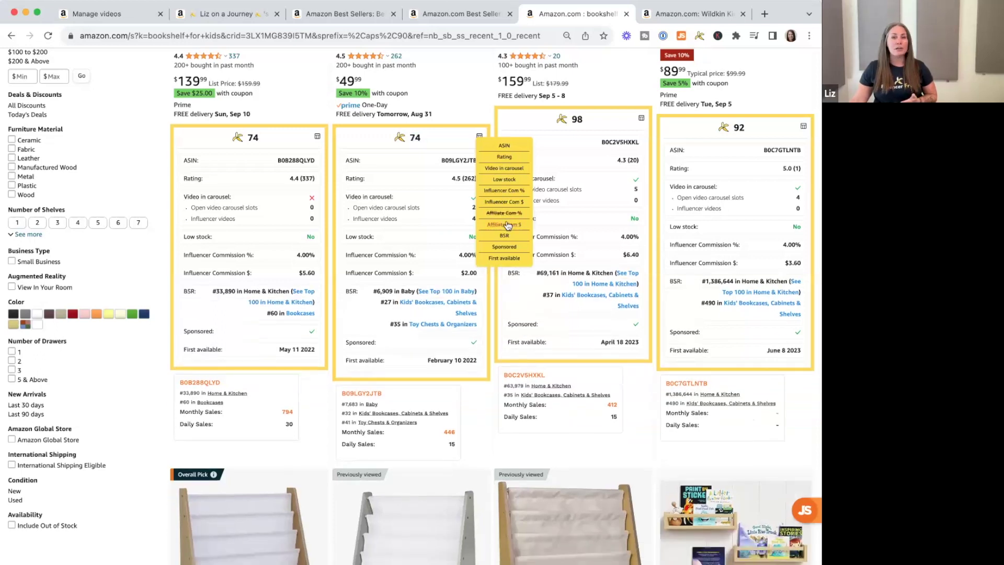
left_click(506, 225)
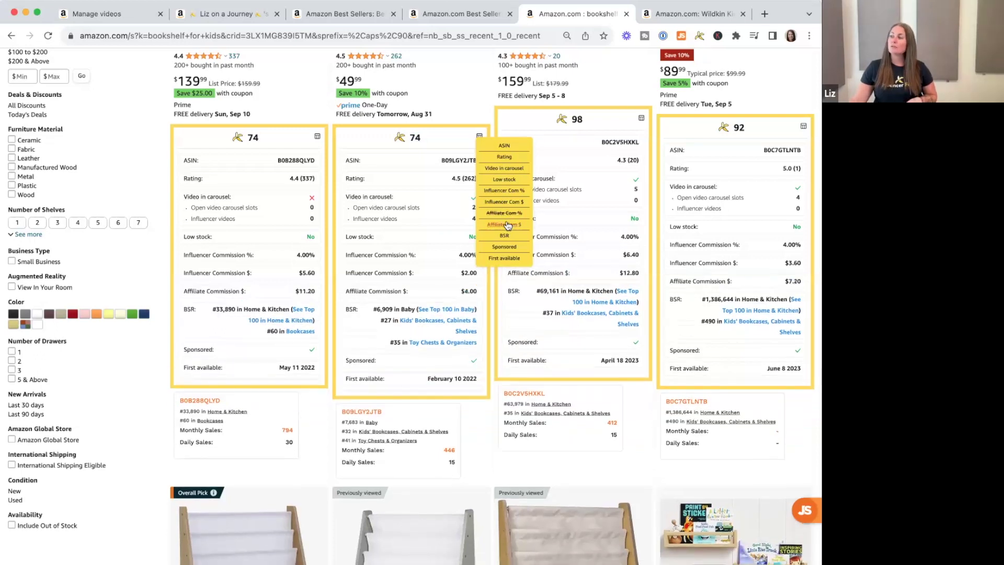
left_click(506, 214)
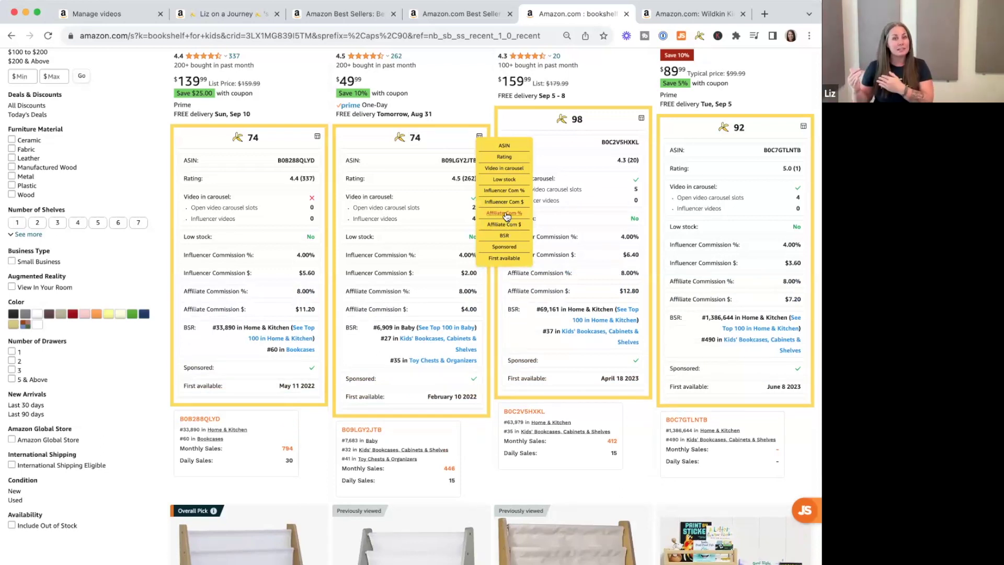
left_click(479, 135)
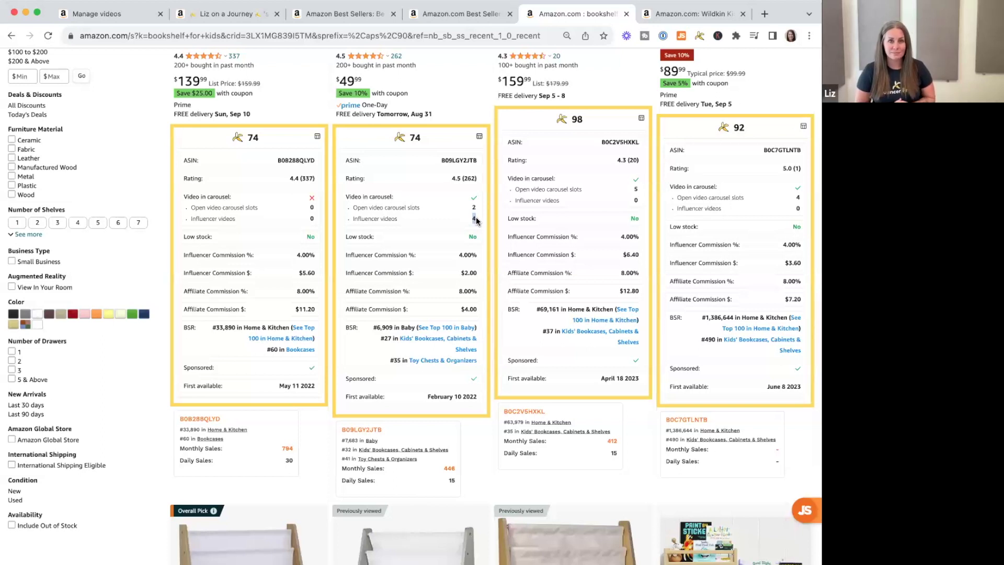
double_click(472, 237)
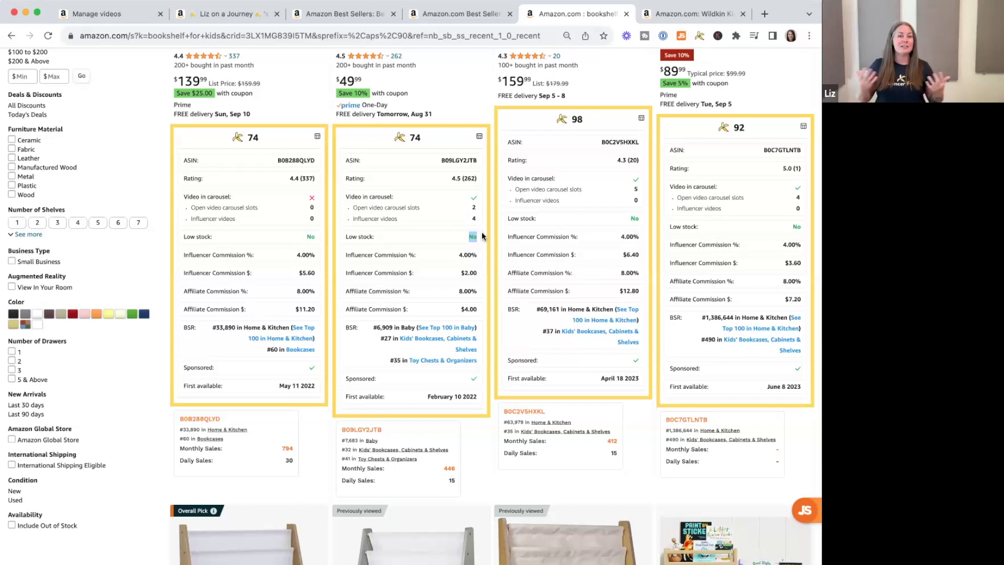
left_click(440, 253)
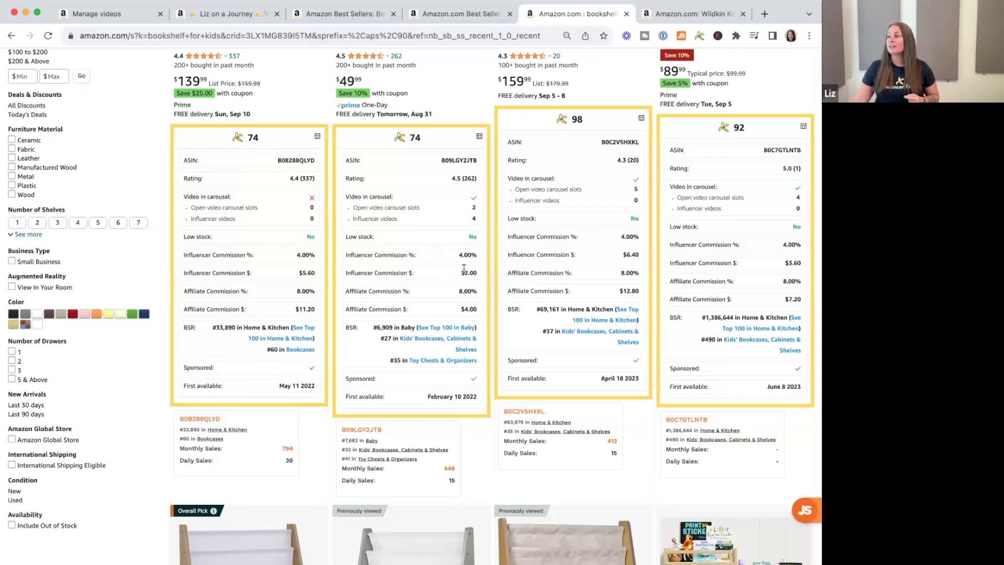
left_click_drag(461, 273, 478, 272)
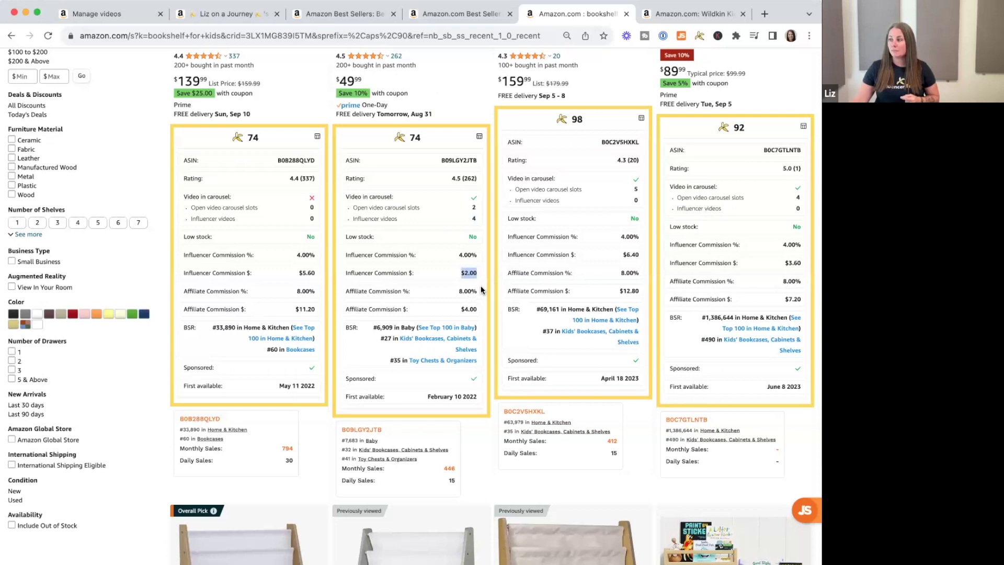
left_click(456, 297)
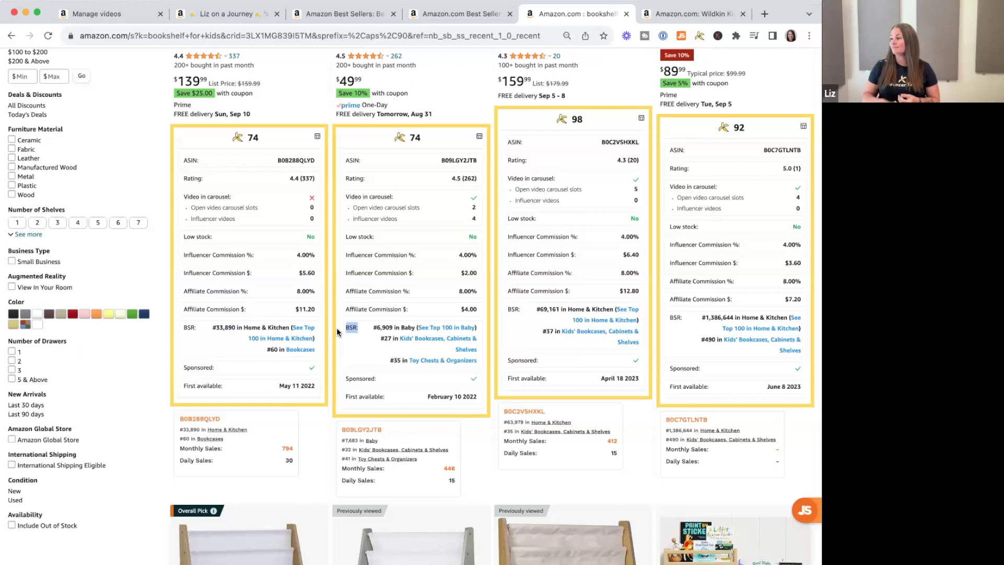
left_click_drag(392, 376, 341, 374)
scroll(341, 375, "up", 2)
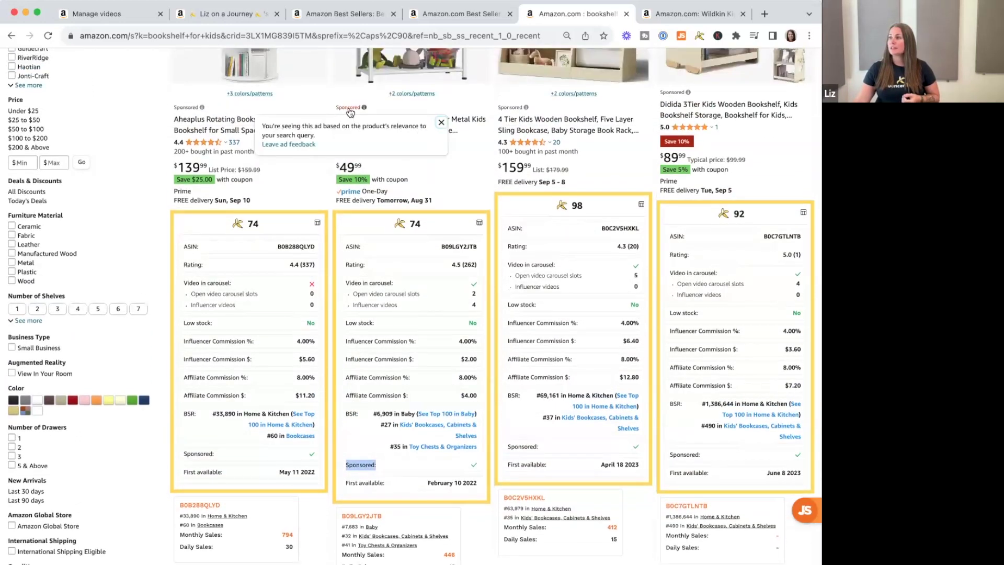
scroll(327, 331, "up", 1)
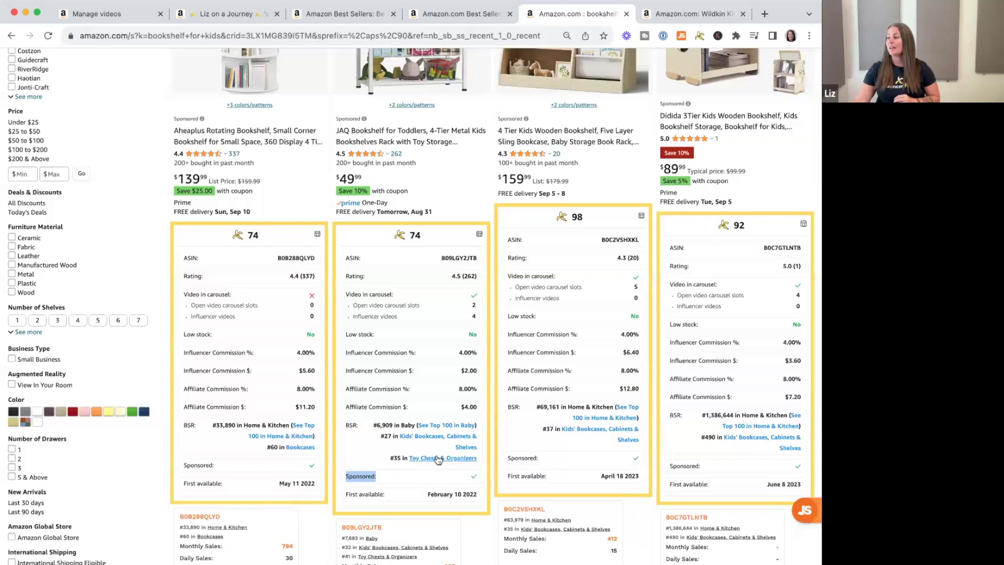
scroll(424, 460, "down", 1)
left_click_drag(422, 470, 481, 474)
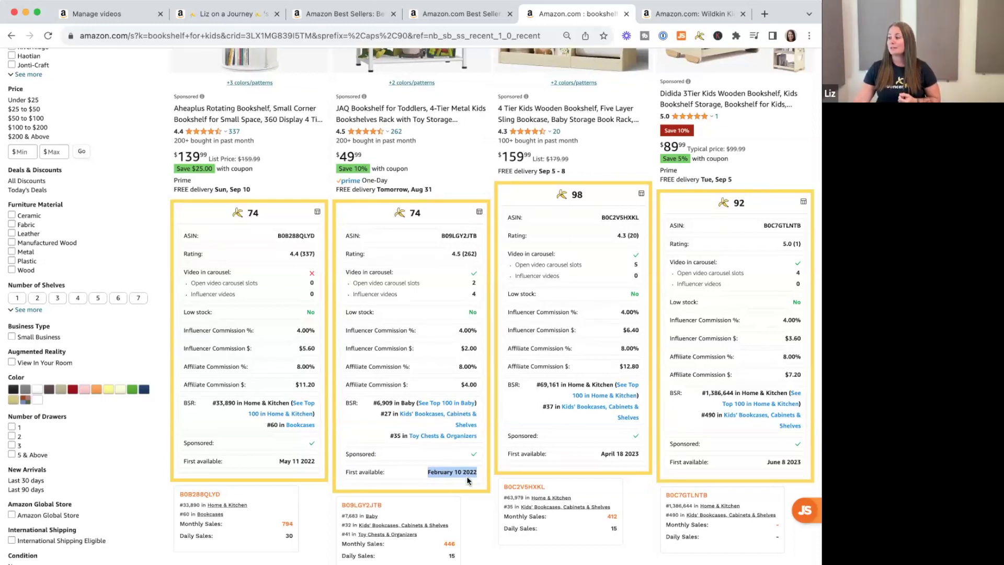
left_click_drag(478, 254, 462, 253)
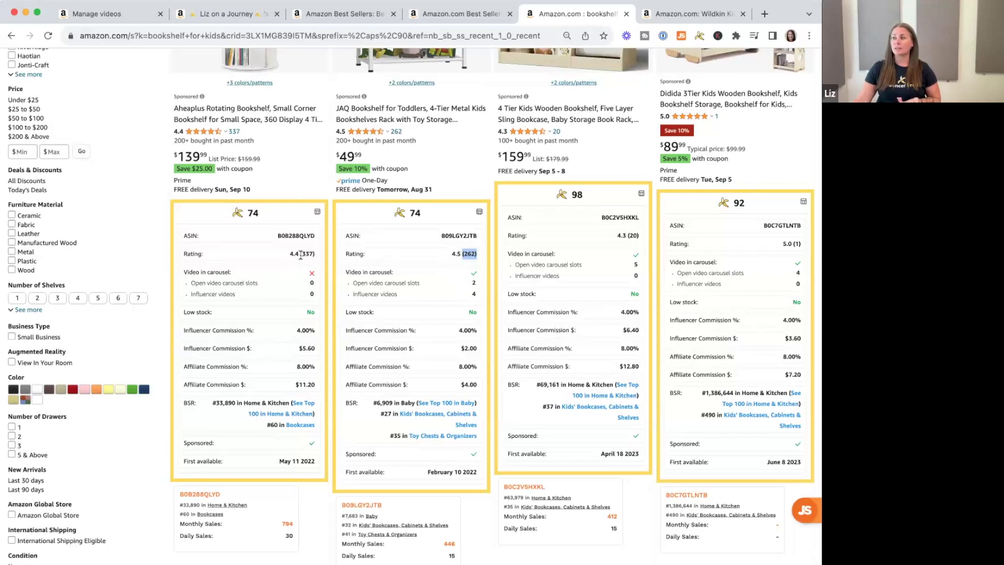
left_click_drag(300, 254, 313, 255)
left_click_drag(271, 461, 315, 467)
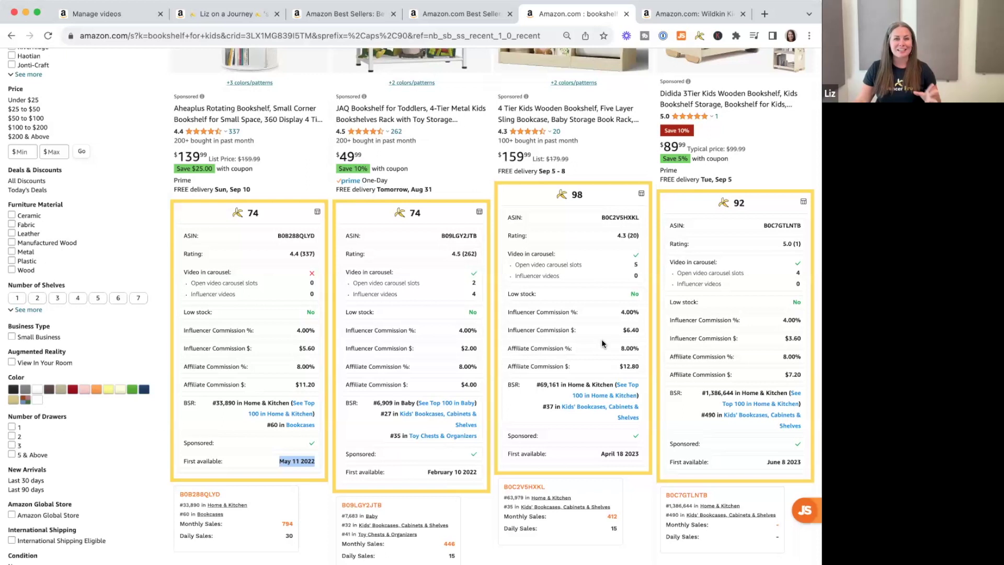
Open the Fluencer Fruit table and move Influencer Com $, Video in Carousel, Open Slots, Influencer Videos first.
scroll(694, 228, "down", 10)
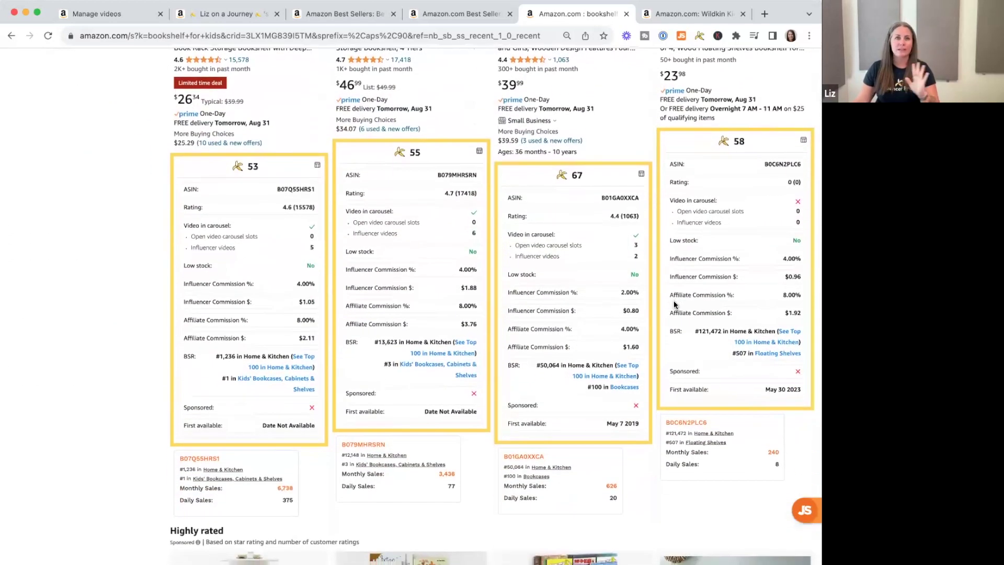
left_click(699, 37)
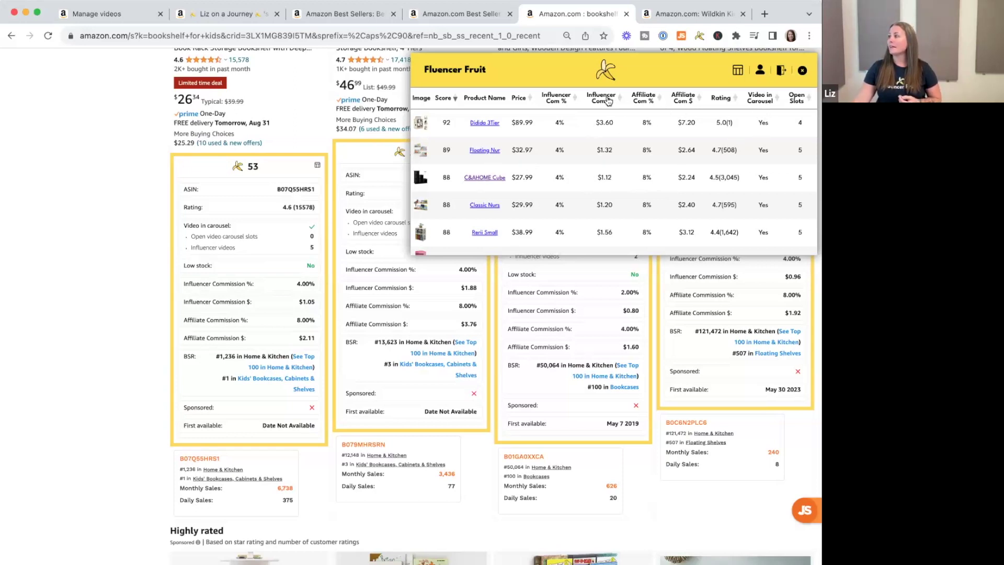
left_click_drag(608, 100, 453, 94)
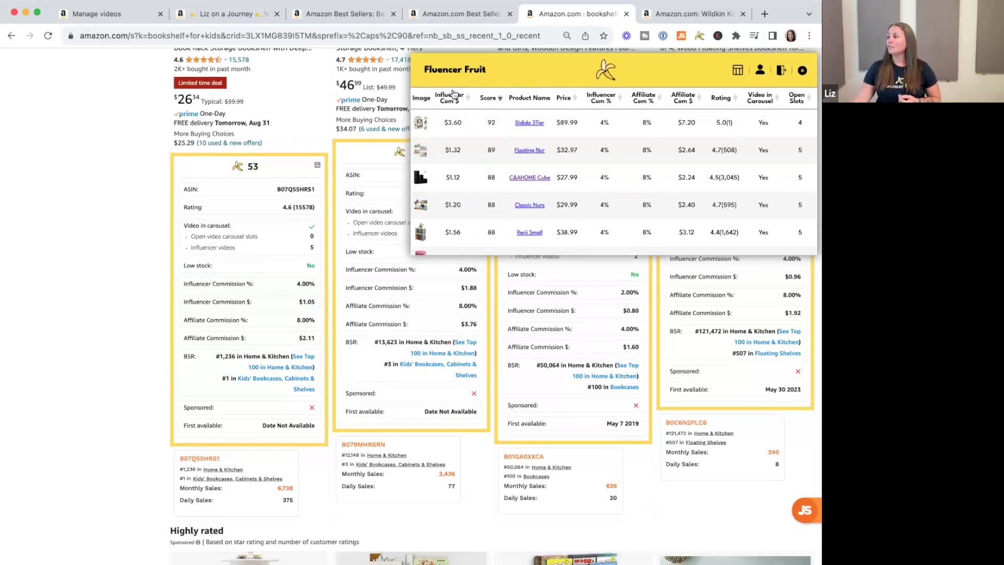
left_click_drag(764, 102, 482, 105)
left_click_drag(795, 100, 524, 104)
left_click_drag(795, 99, 503, 100)
scroll(567, 165, "left", 3)
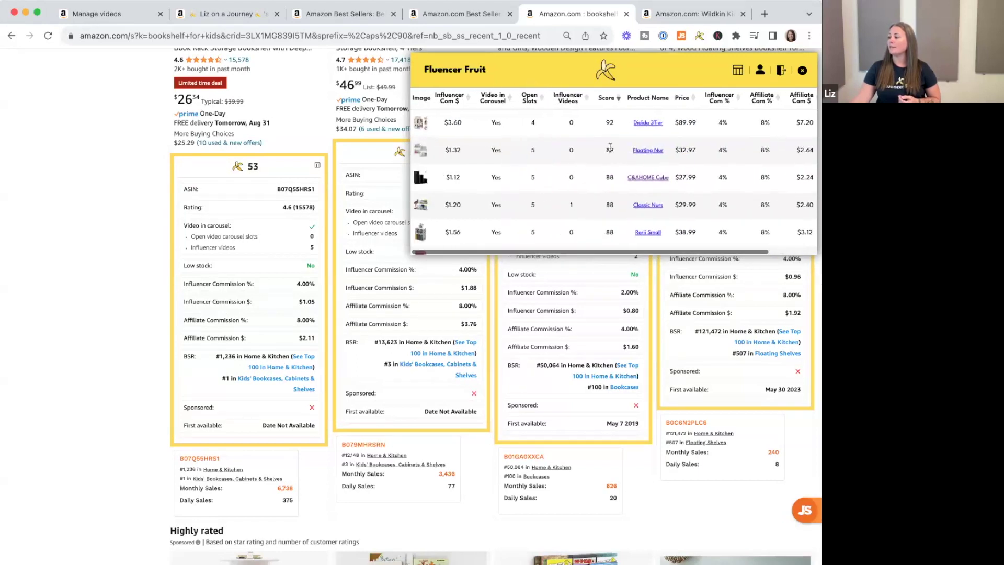
Sort by highest Influencer Com $ and highlight the top item's $15.80 commission and Yes carousel value.
left_click(453, 103)
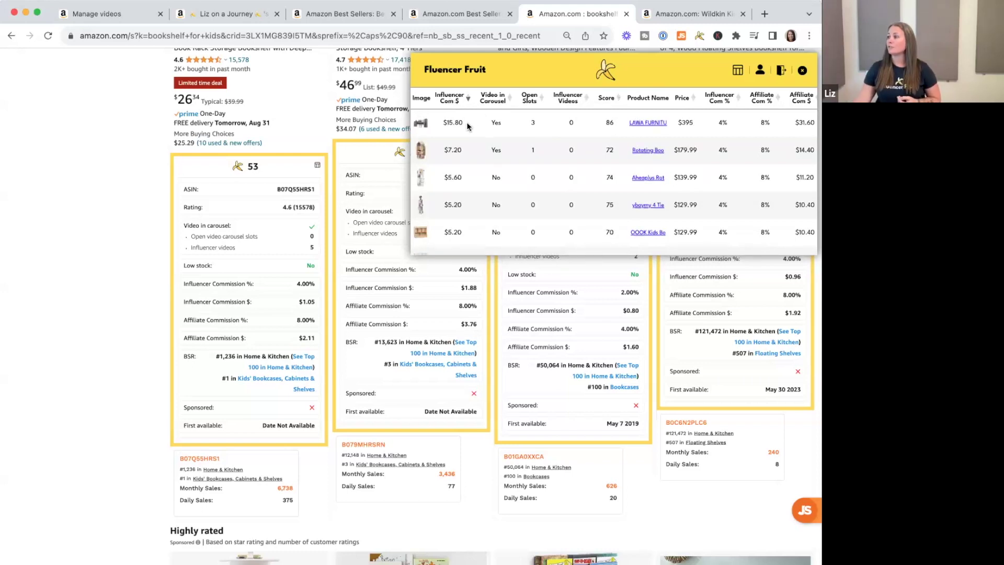
left_click_drag(475, 126, 438, 126)
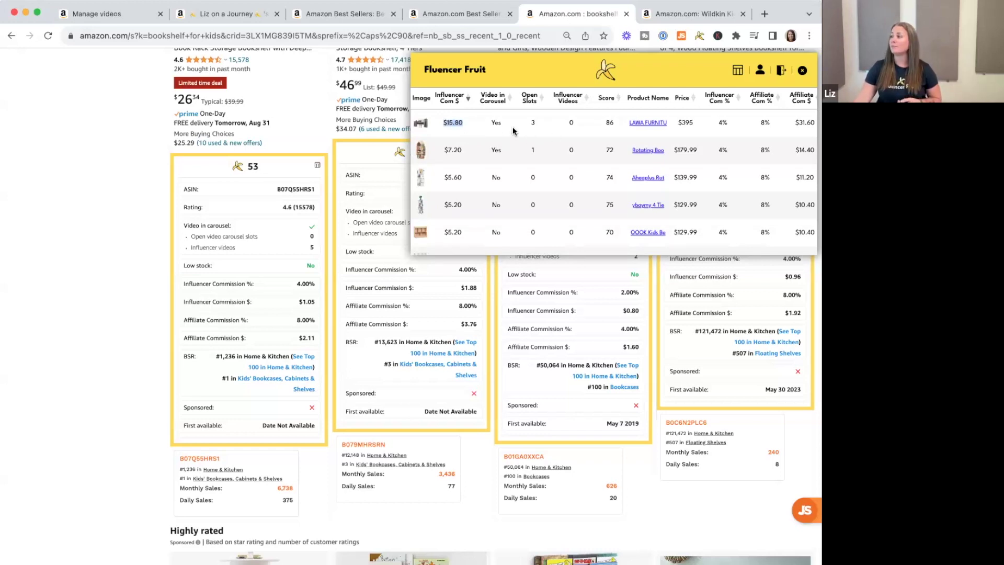
left_click(694, 126)
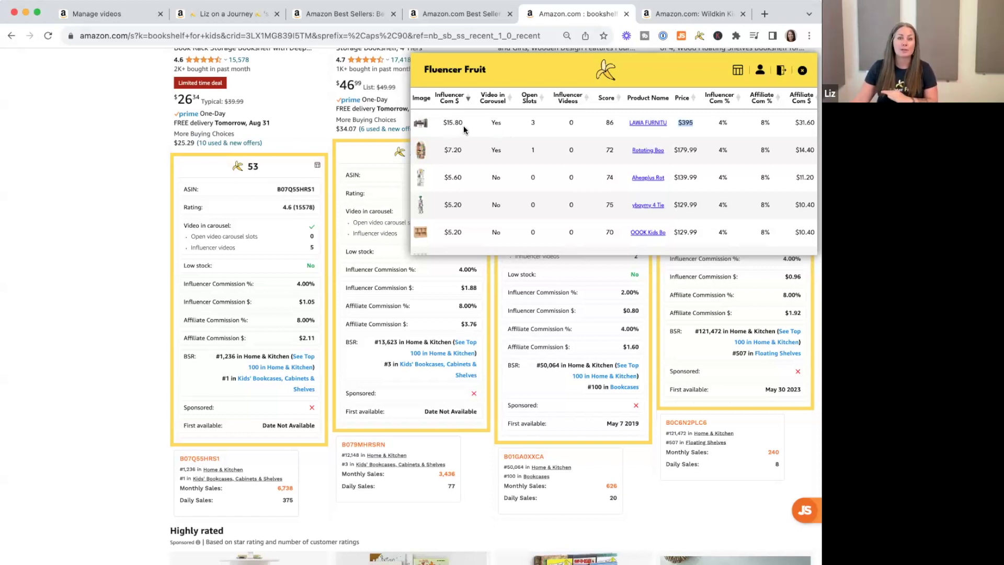
left_click_drag(463, 124, 441, 124)
left_click_drag(503, 125, 576, 124)
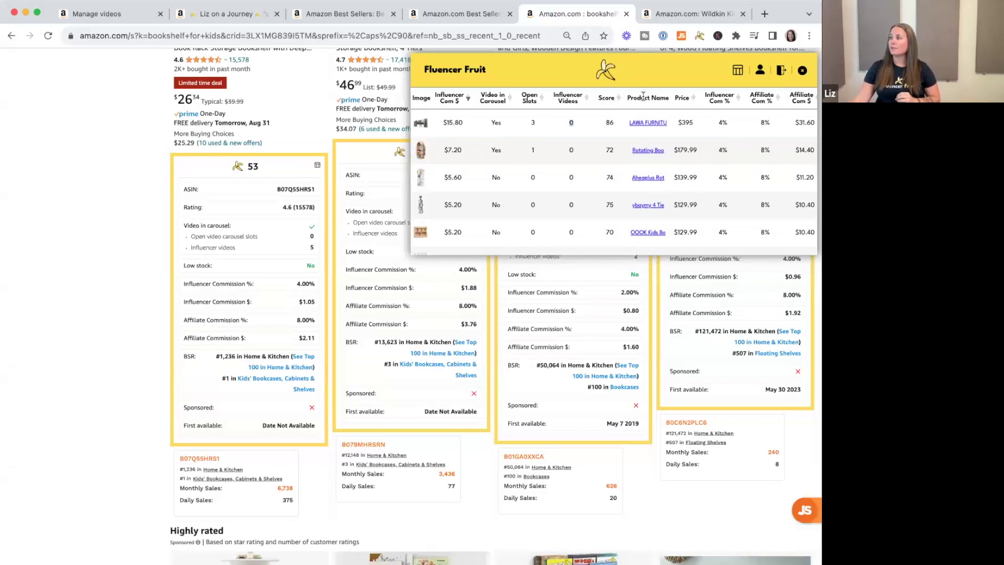
Untick Affiliate Com $ and Affiliate Com % in the column picker, keeping Product Name ticked.
left_click(737, 73)
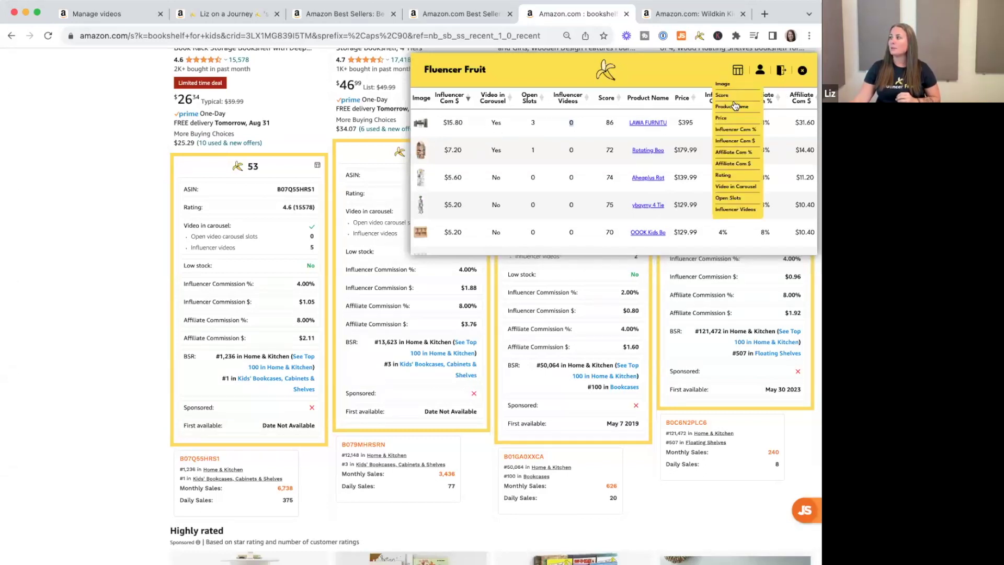
left_click(732, 108)
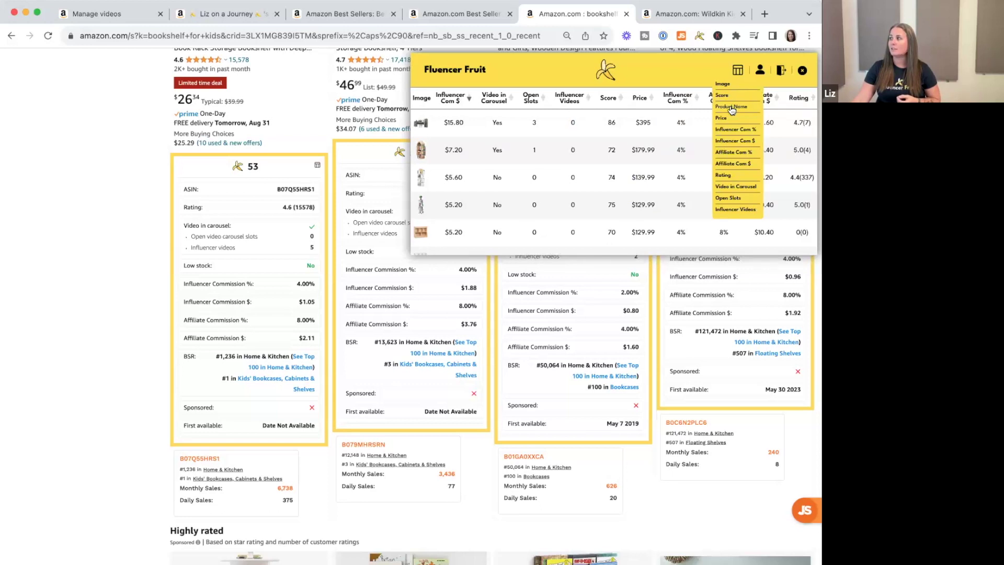
left_click(729, 164)
left_click(731, 152)
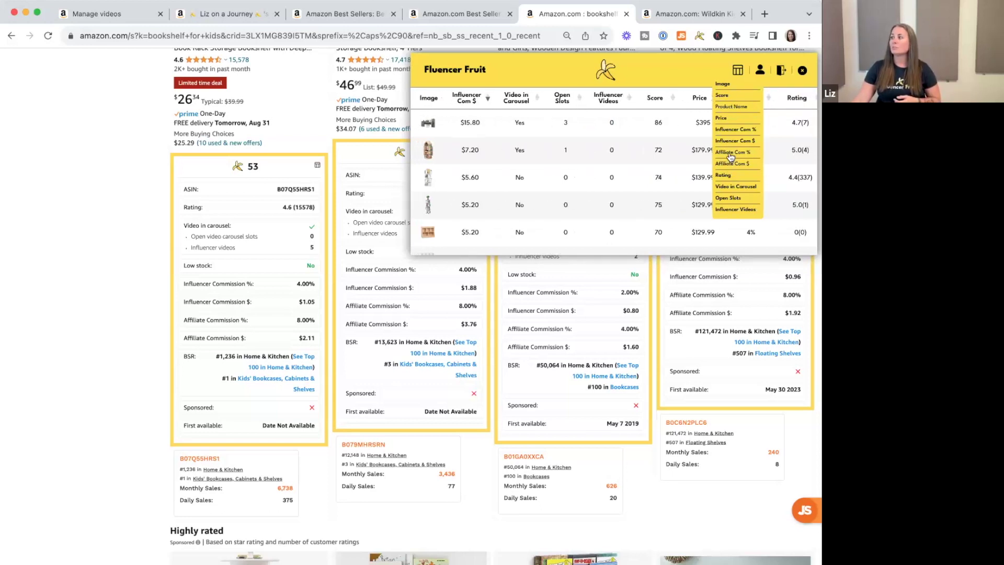
left_click(732, 107)
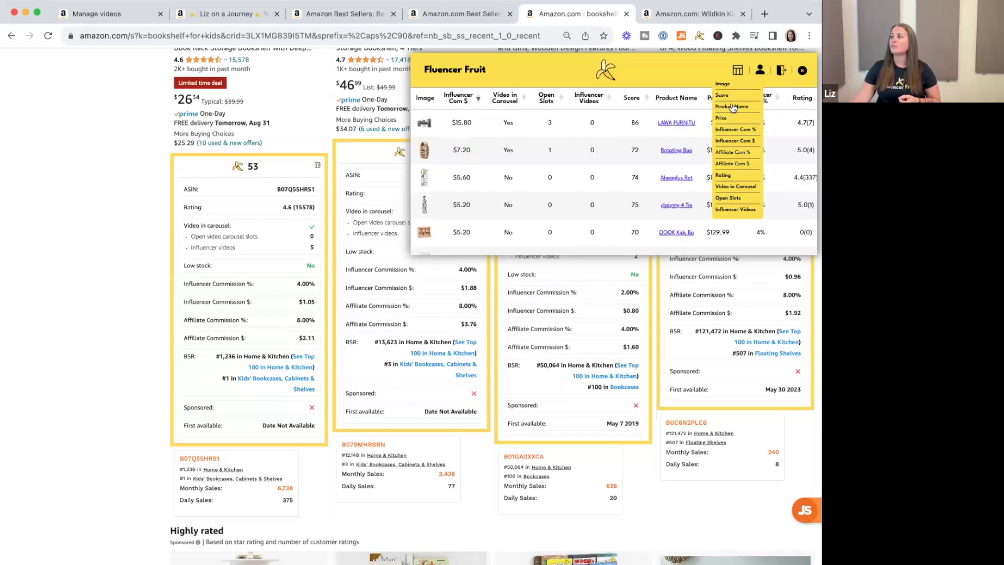
left_click(719, 78)
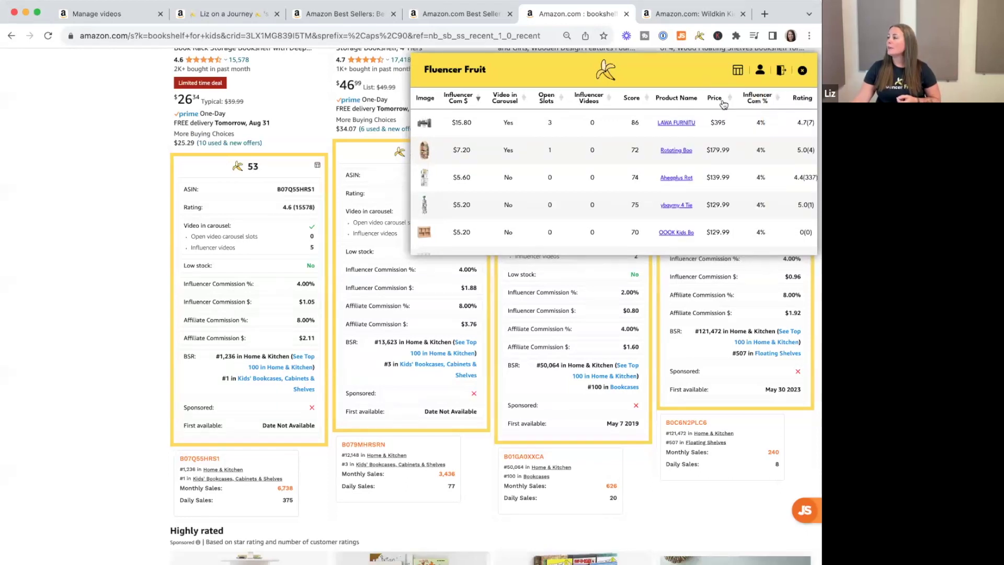
Open the LAWA FURNITURE desk in a new tab, then close the table on the bookshelf results.
left_click(674, 123)
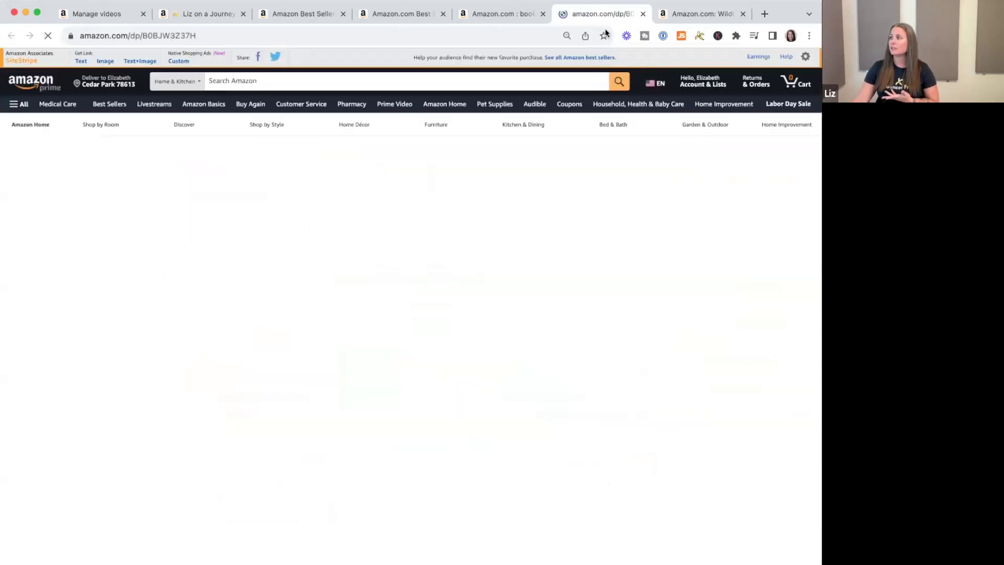
left_click(512, 15)
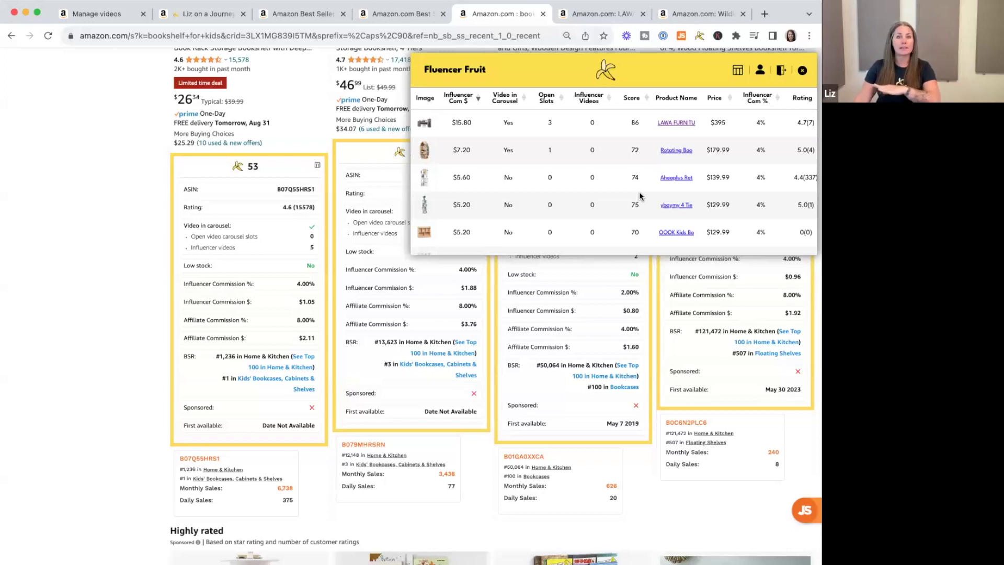
left_click(802, 73)
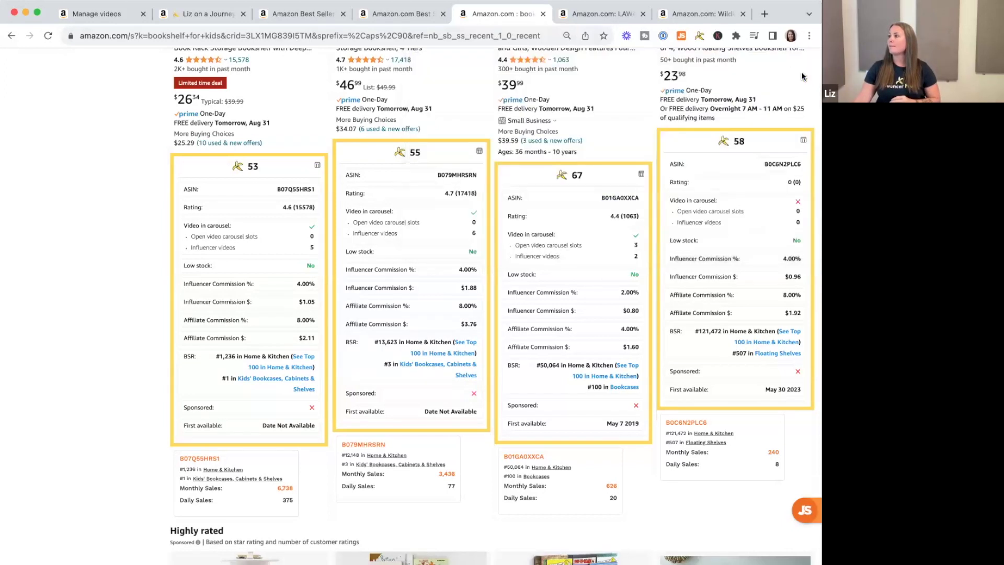
Switch to the Clothing, Shoes & Jewelry best sellers and point out the third card's 1 influencer video.
left_click(396, 20)
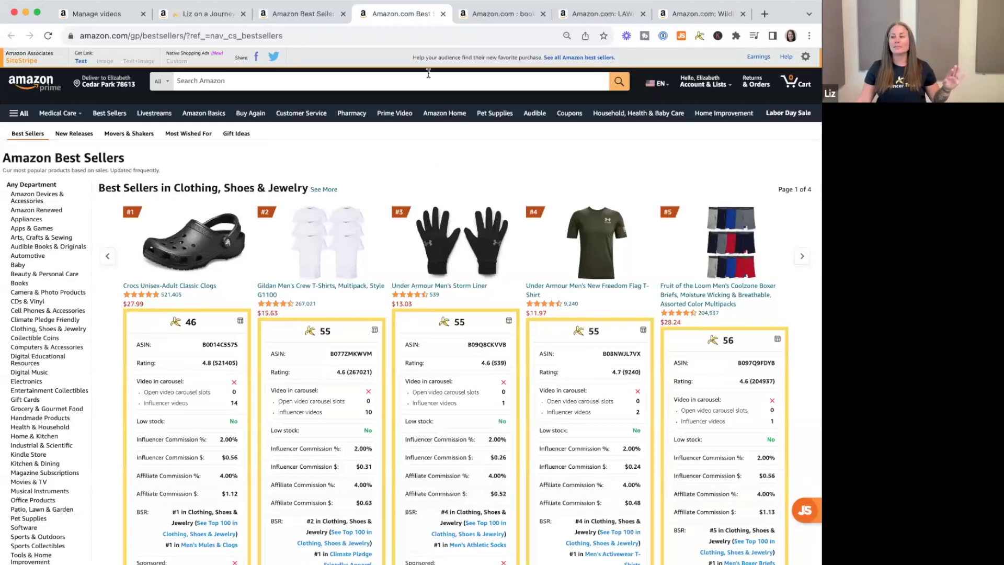
scroll(412, 243, "down", 3)
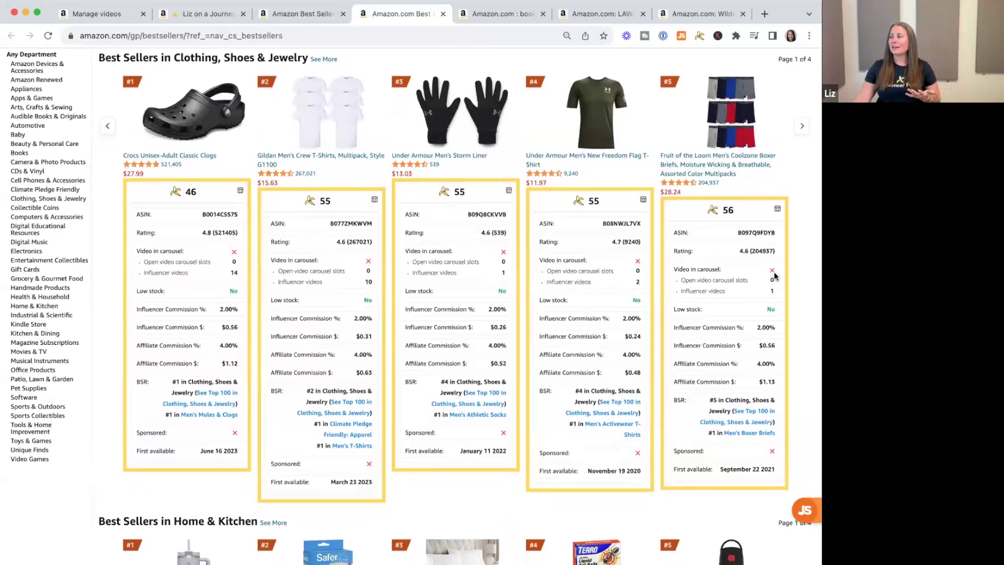
scroll(591, 264, "up", 1)
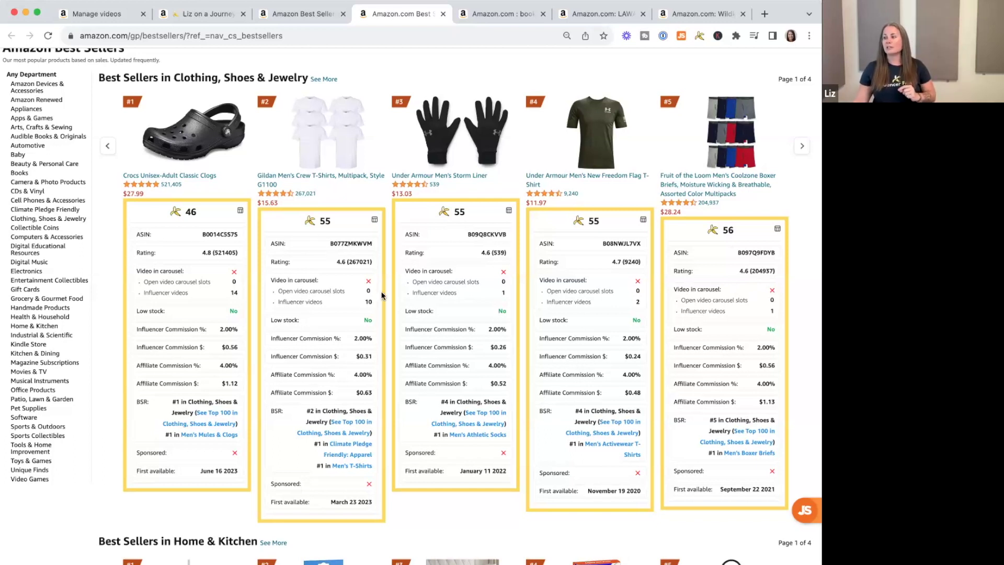
triple_click(362, 305)
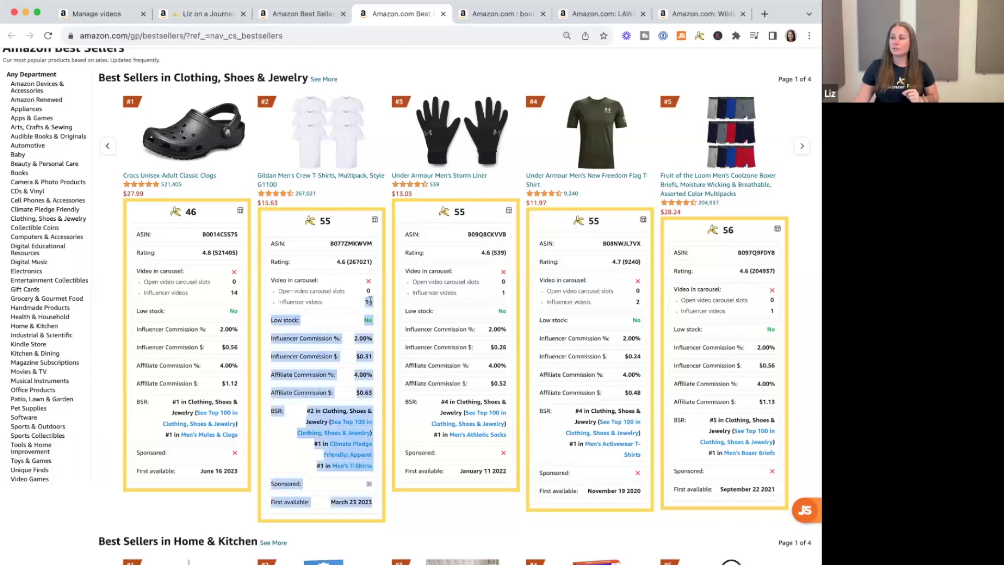
left_click(368, 303)
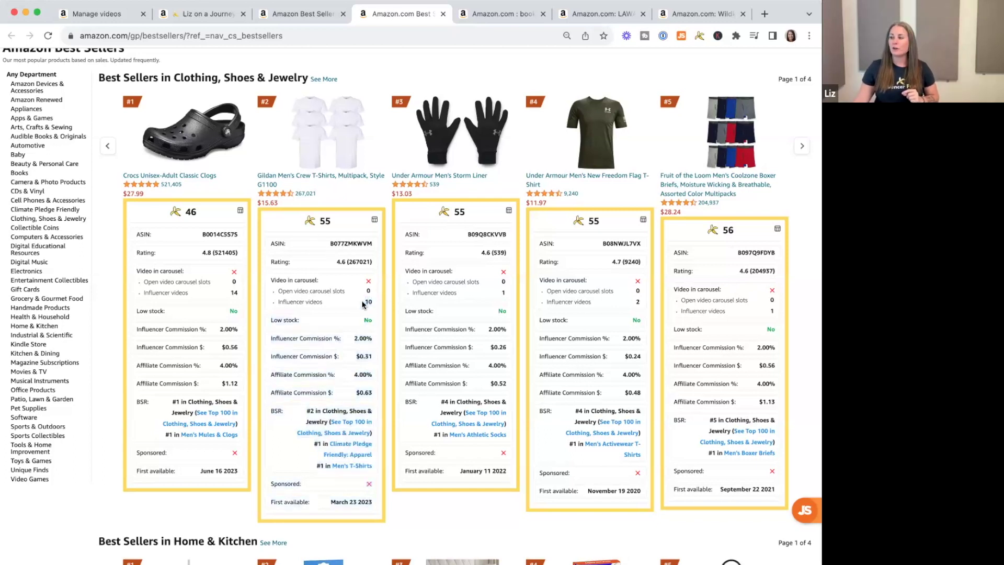
double_click(500, 292)
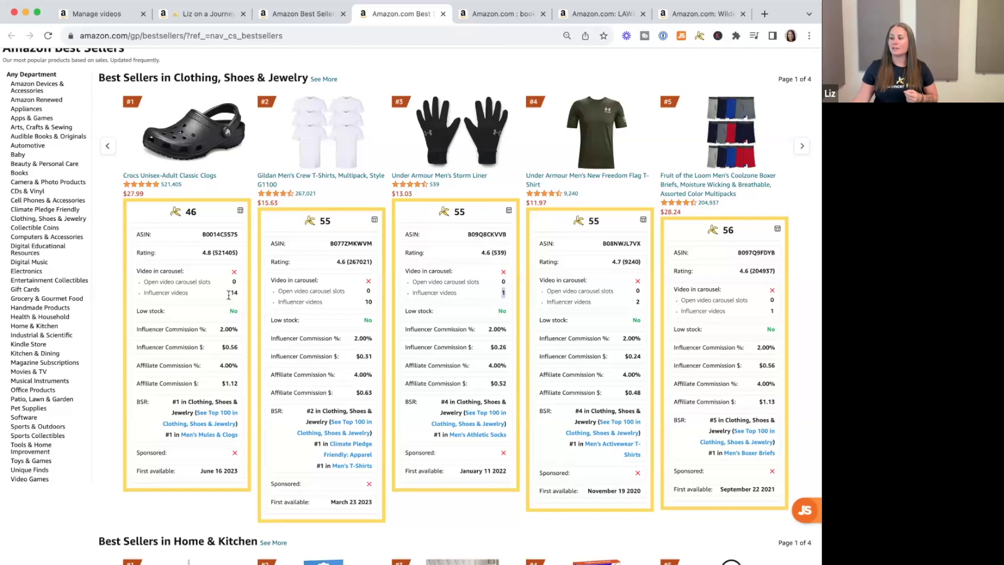
scroll(246, 313, "down", 8)
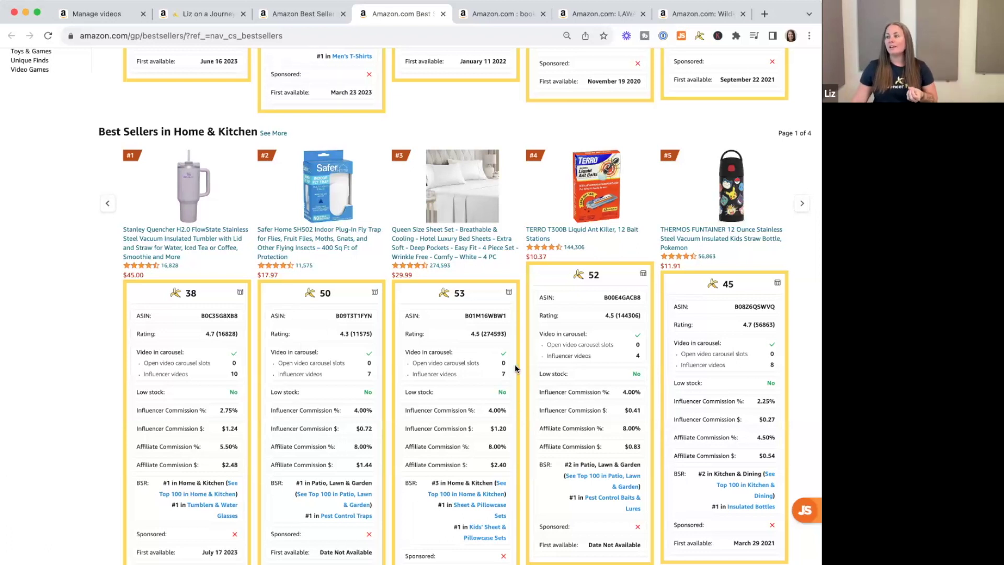
scroll(515, 369, "up", 10)
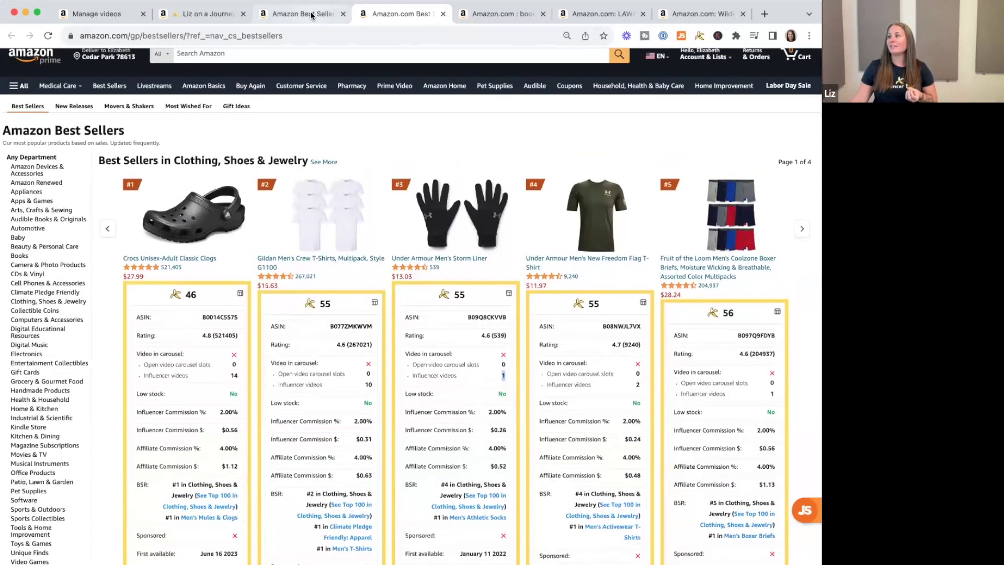
Show the Fluencer Fruit product table for the Appliances best sellers.
left_click(310, 14)
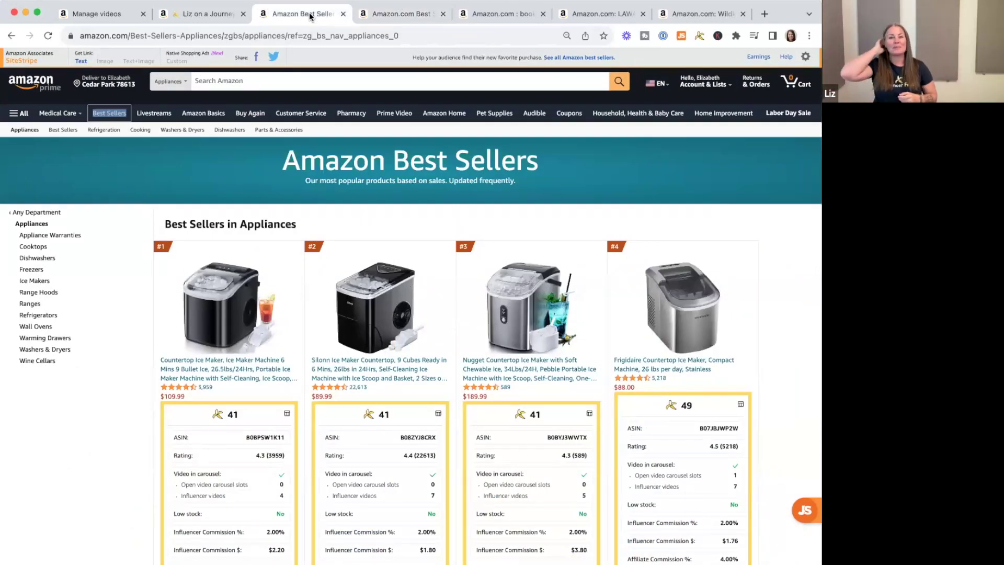
scroll(556, 170, "down", 2)
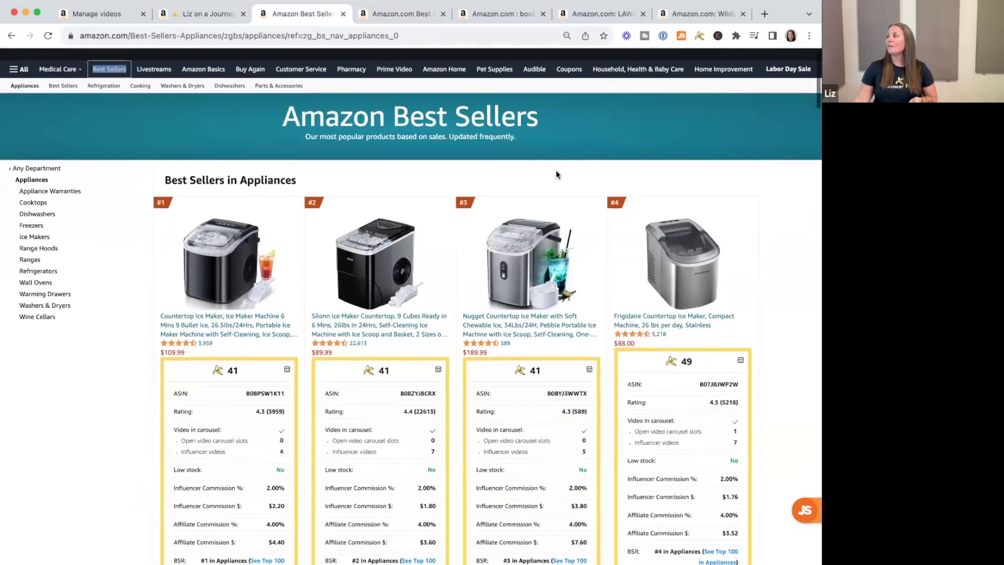
left_click(698, 36)
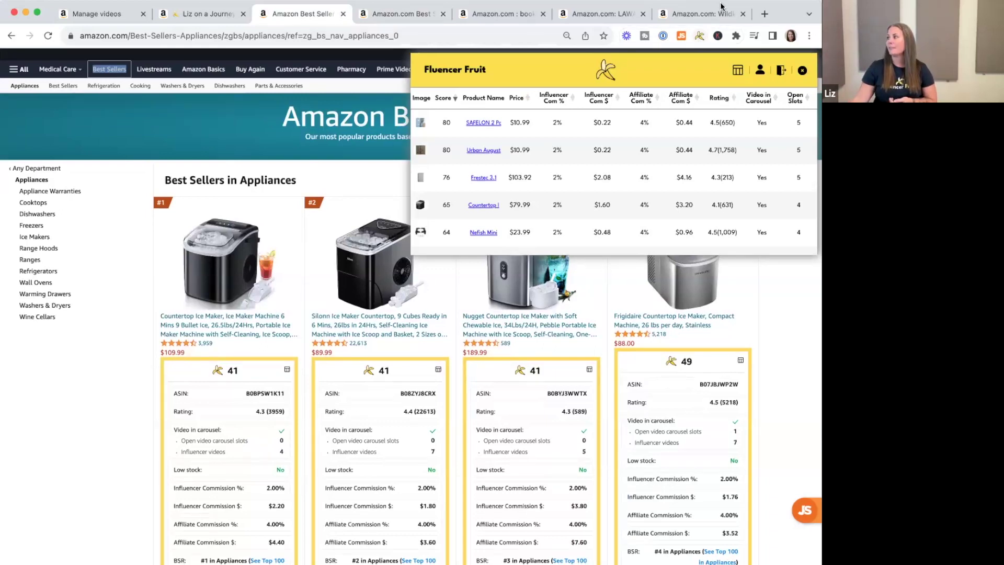
Show the Fluencer Fruit table for the Wildkin bookshelf product page.
left_click(714, 16)
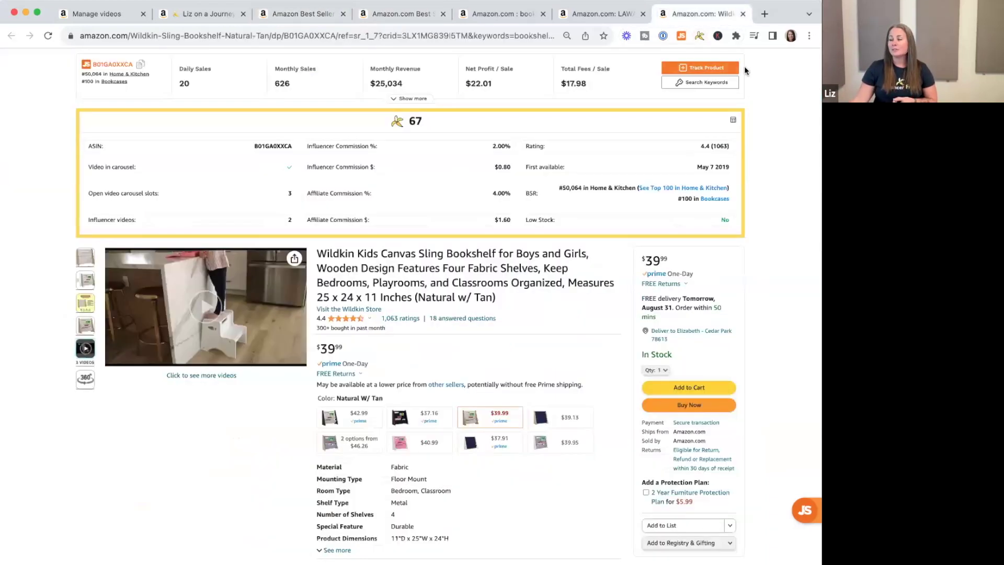
left_click(698, 37)
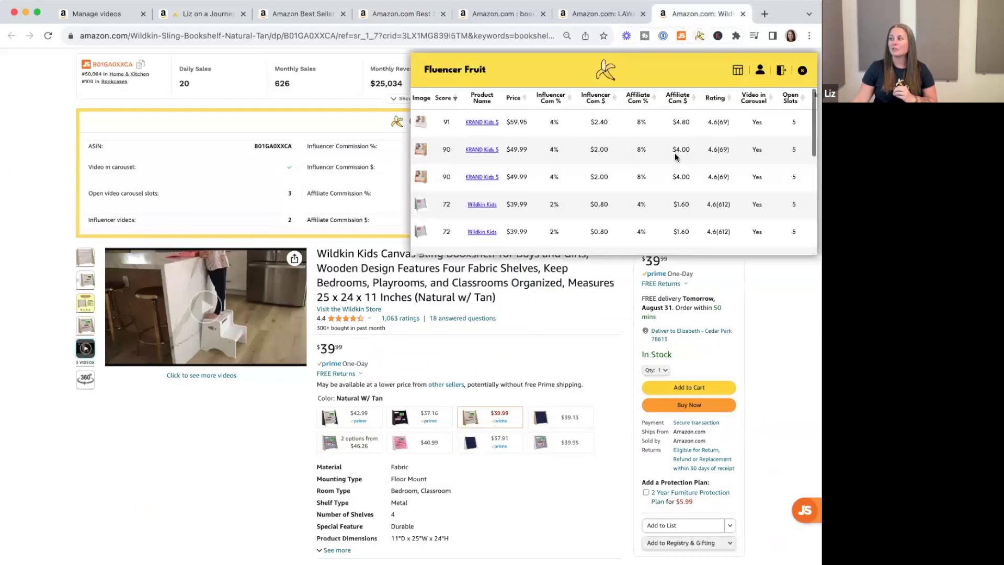
scroll(675, 157, "down", 5)
scroll(675, 156, "up", 10)
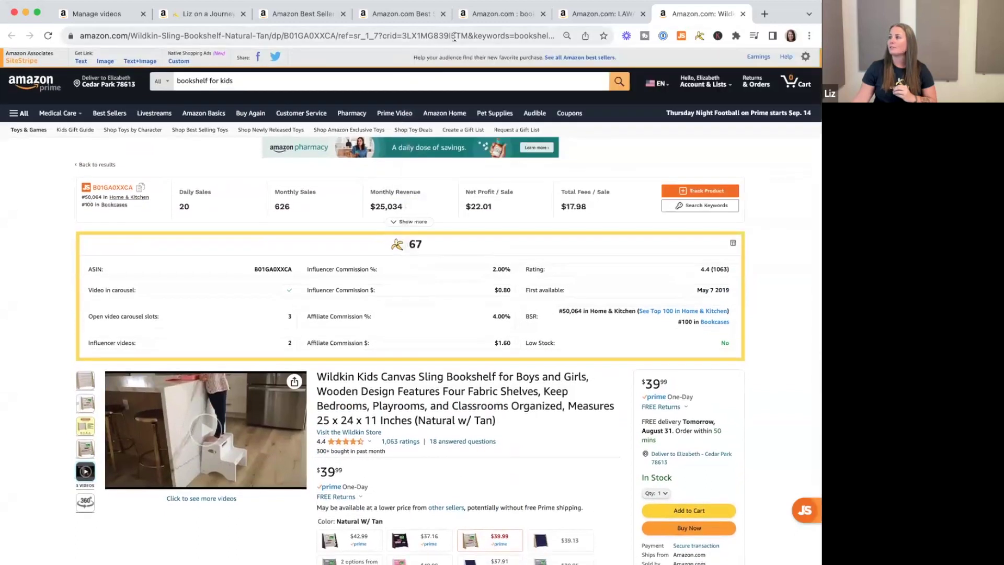
Pass through the Clothing and Appliances best sellers tabs to the Grilling in the Backyard list.
left_click(416, 18)
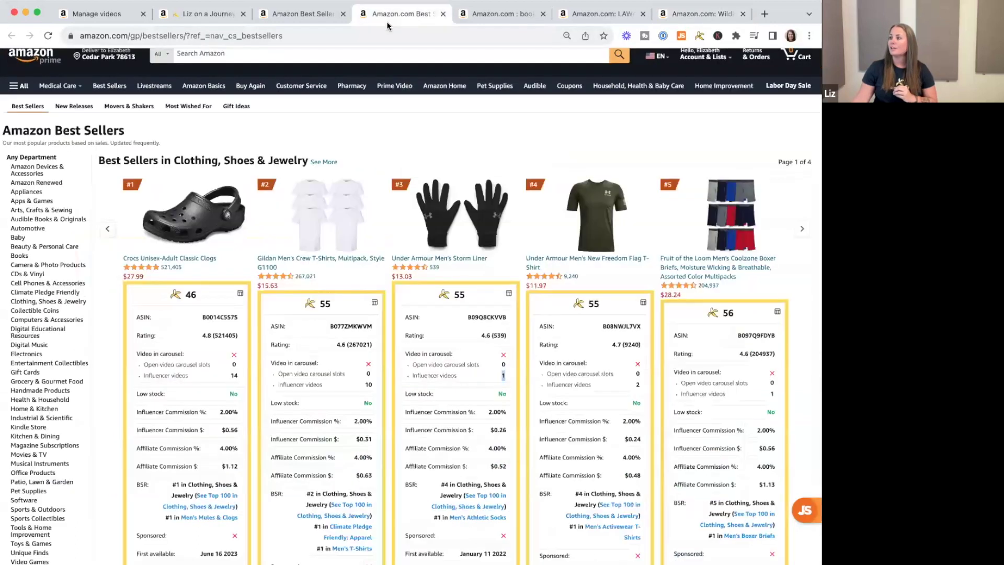
left_click(318, 15)
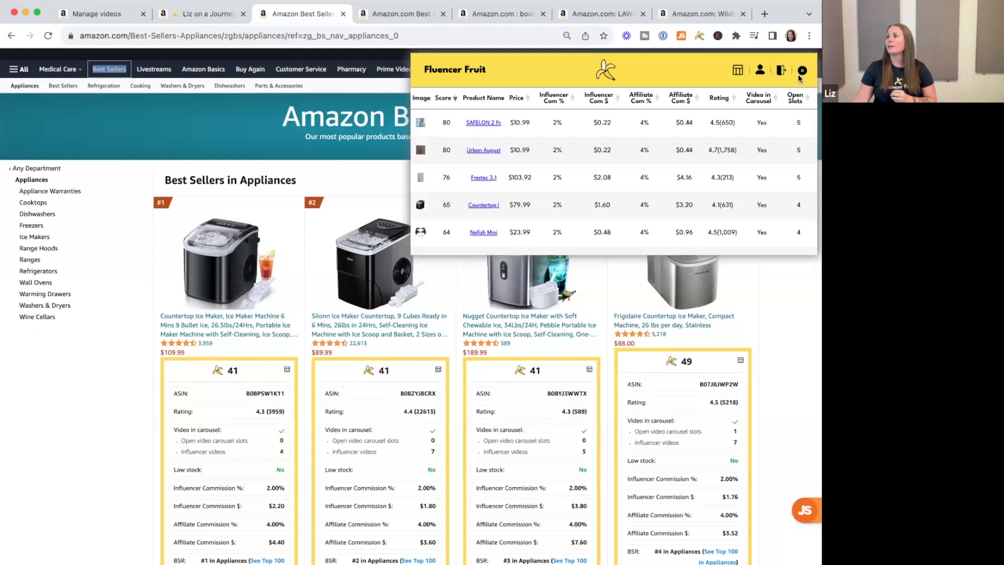
left_click(212, 16)
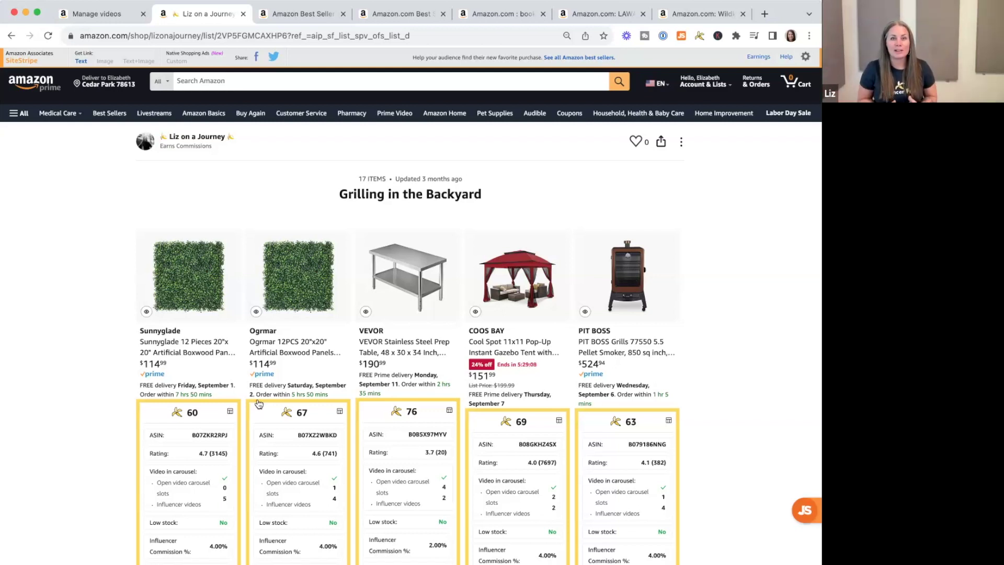
Check the Grilling list's Fluencer Fruit ranking table, then return to the Wildkin bookshelf page (score 67).
scroll(259, 403, "down", 5)
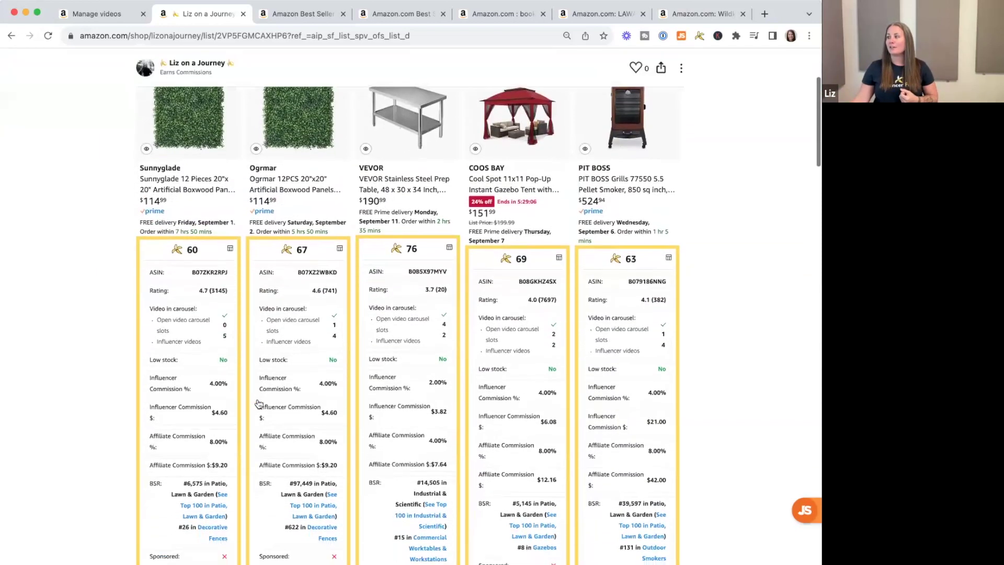
scroll(258, 404, "up", 3)
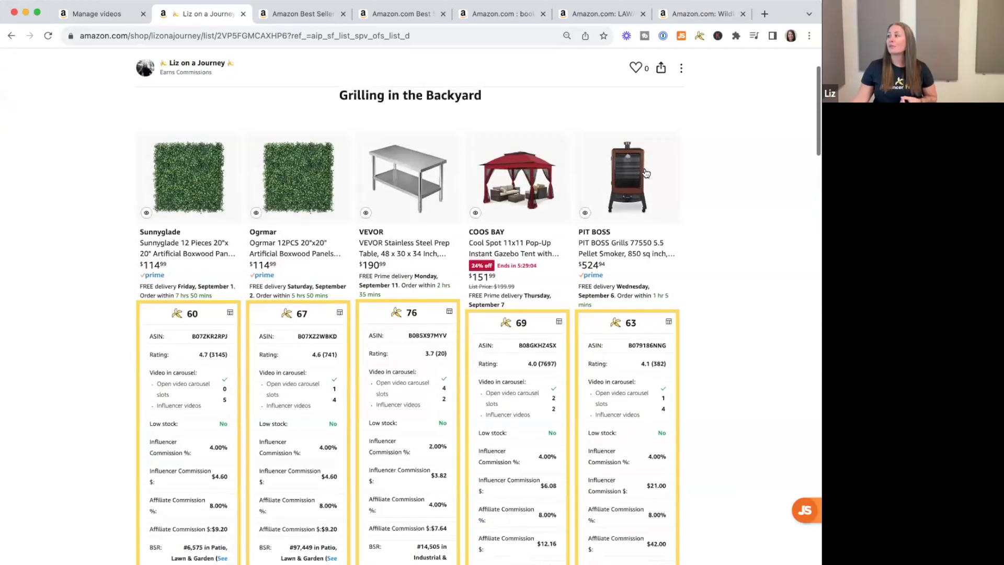
left_click(700, 36)
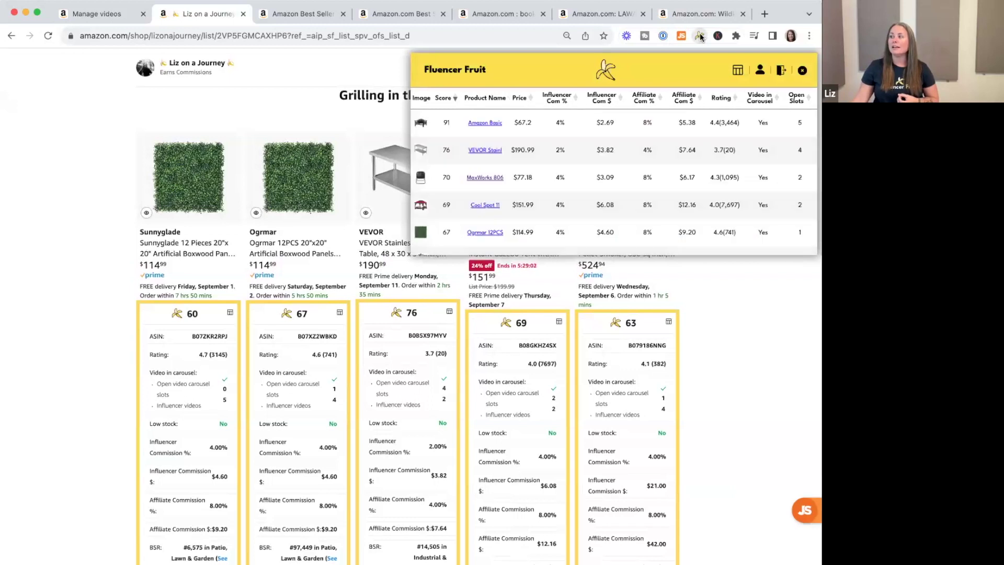
left_click(711, 14)
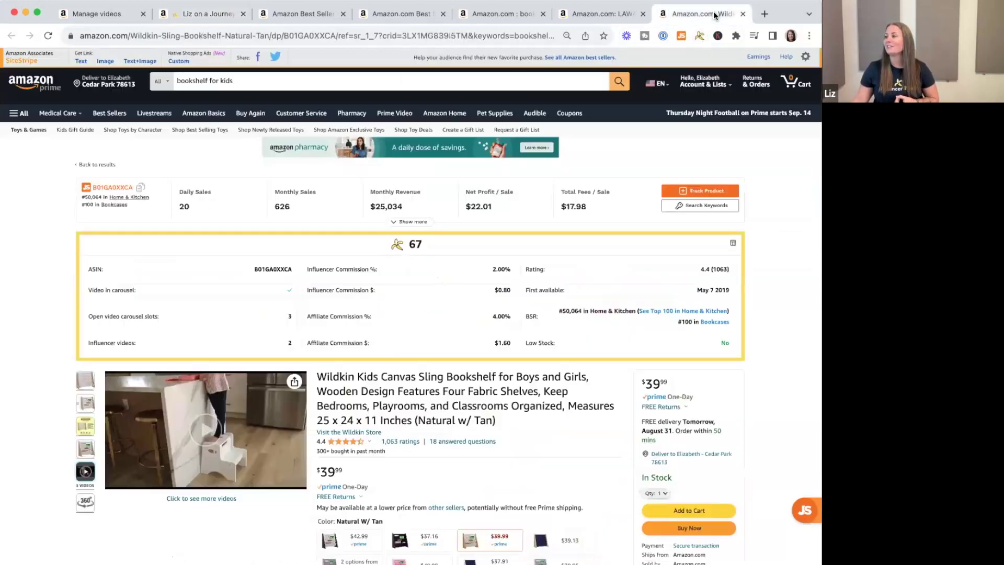
Show the Creator Hub Manage videos list sorted by views, with its Video Placement column.
left_click(106, 16)
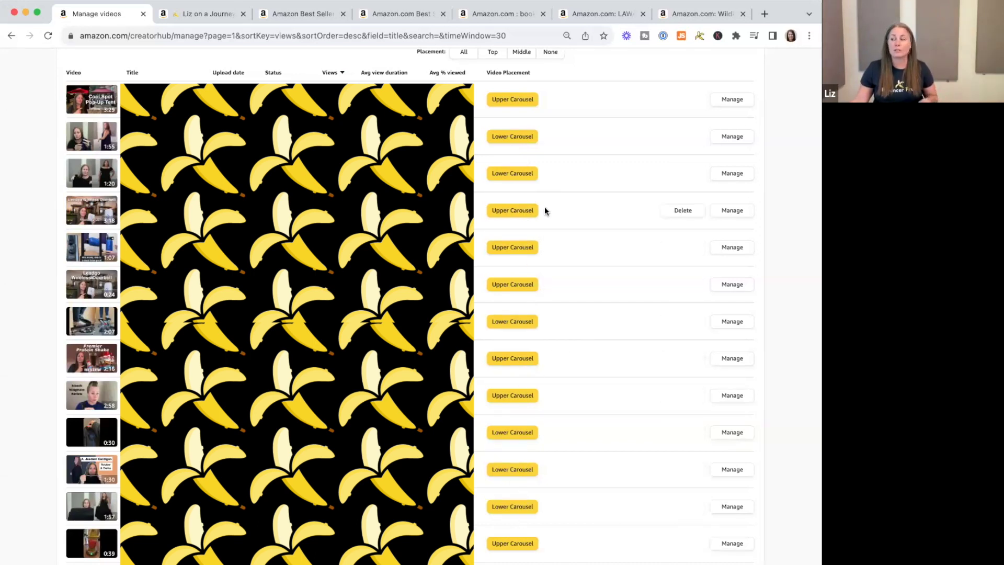
Filter videos by placement Top, then Middle, then None, leaving one No Carousel video.
left_click(492, 53)
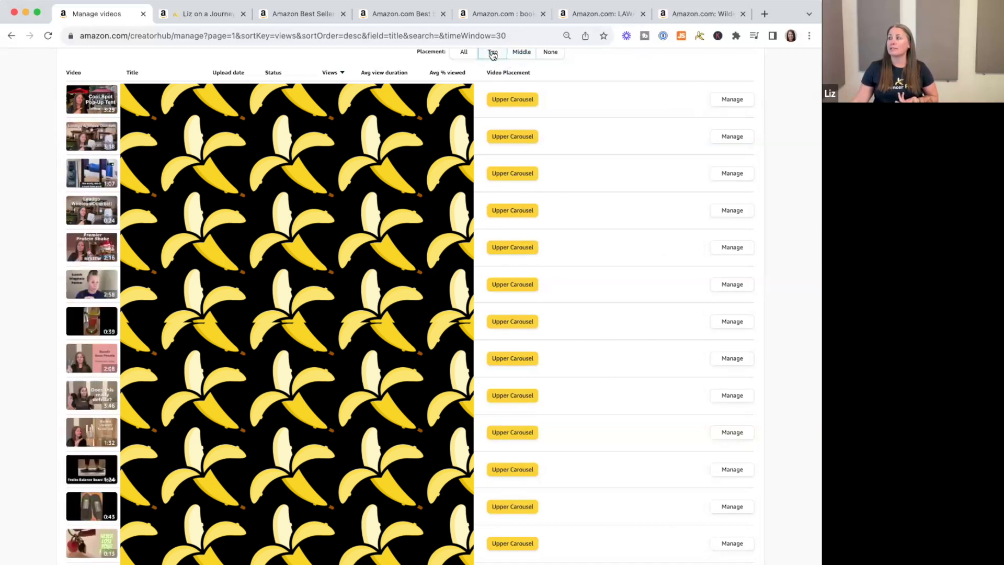
scroll(492, 54, "up", 1)
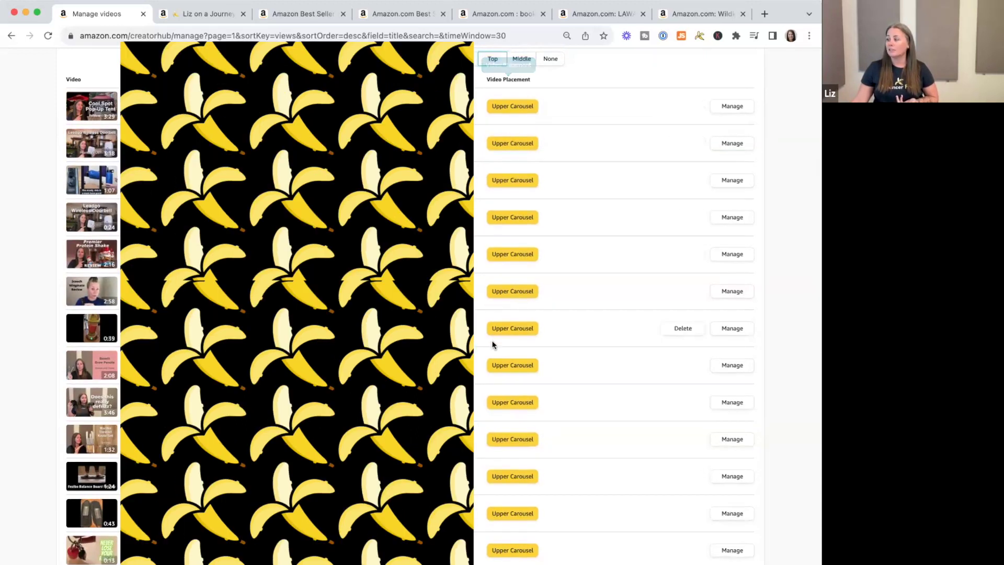
scroll(500, 415, "down", 3)
scroll(499, 415, "up", 3)
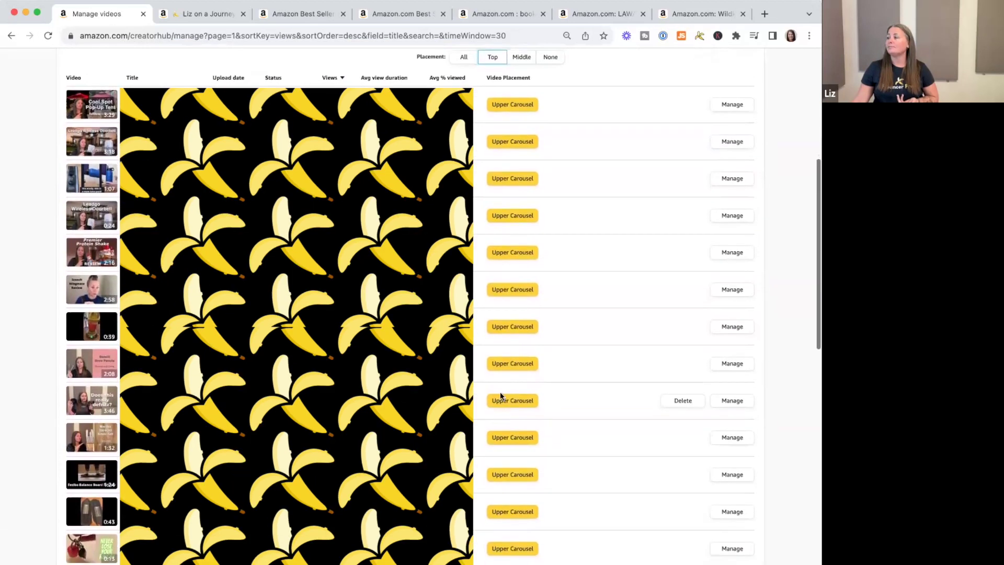
left_click(521, 59)
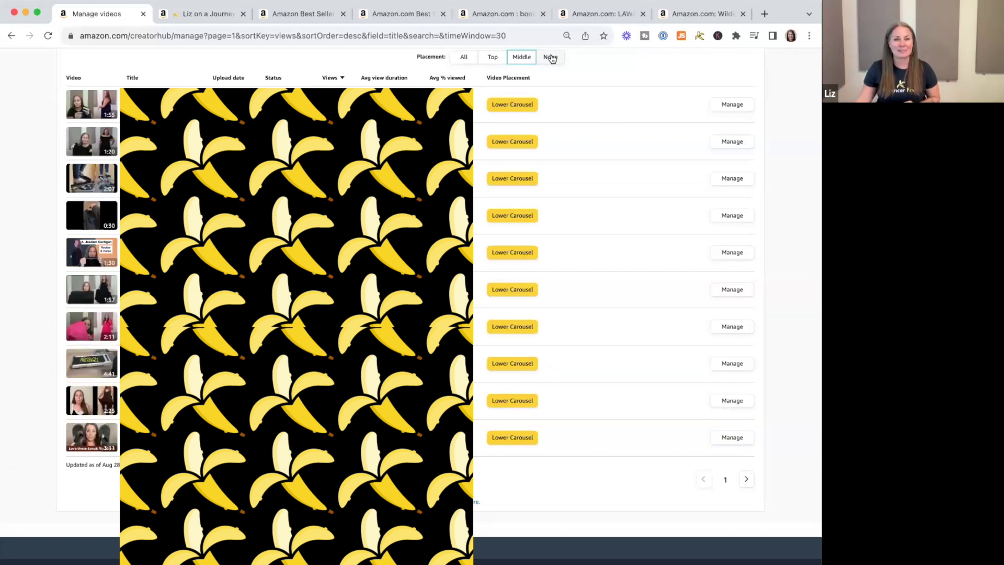
left_click(551, 58)
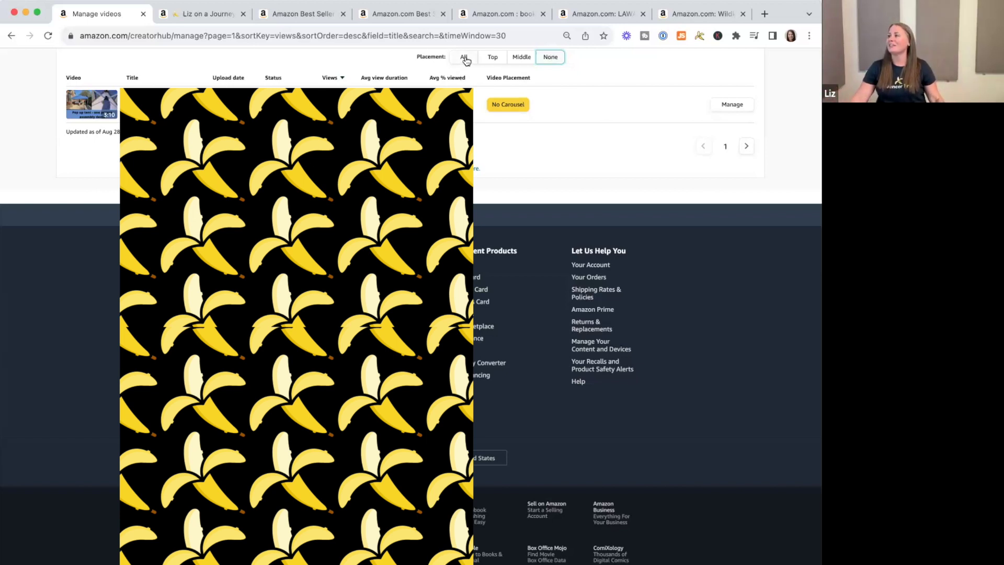
Set the Placement filter to All so every Upper and Lower Carousel video appears.
left_click(465, 59)
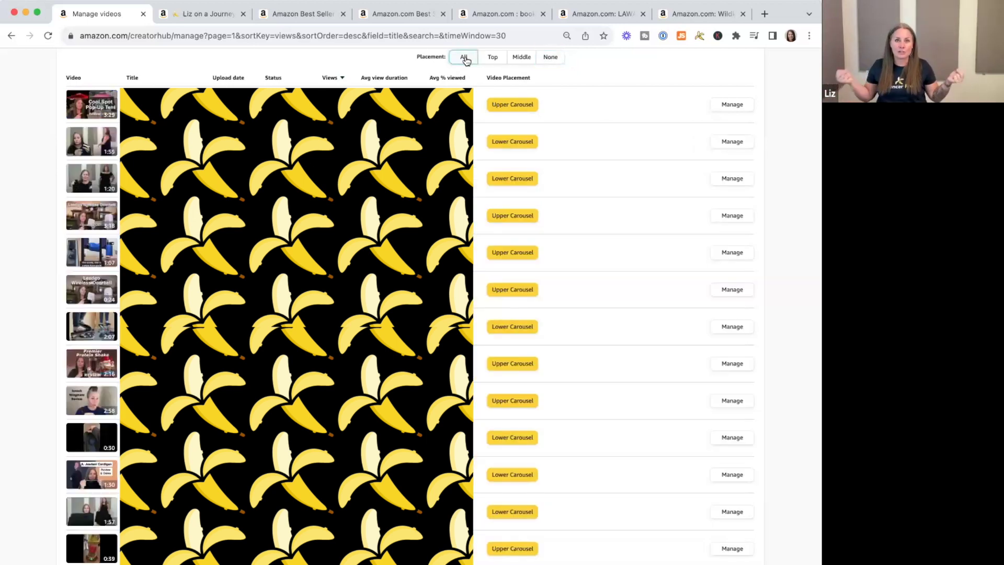